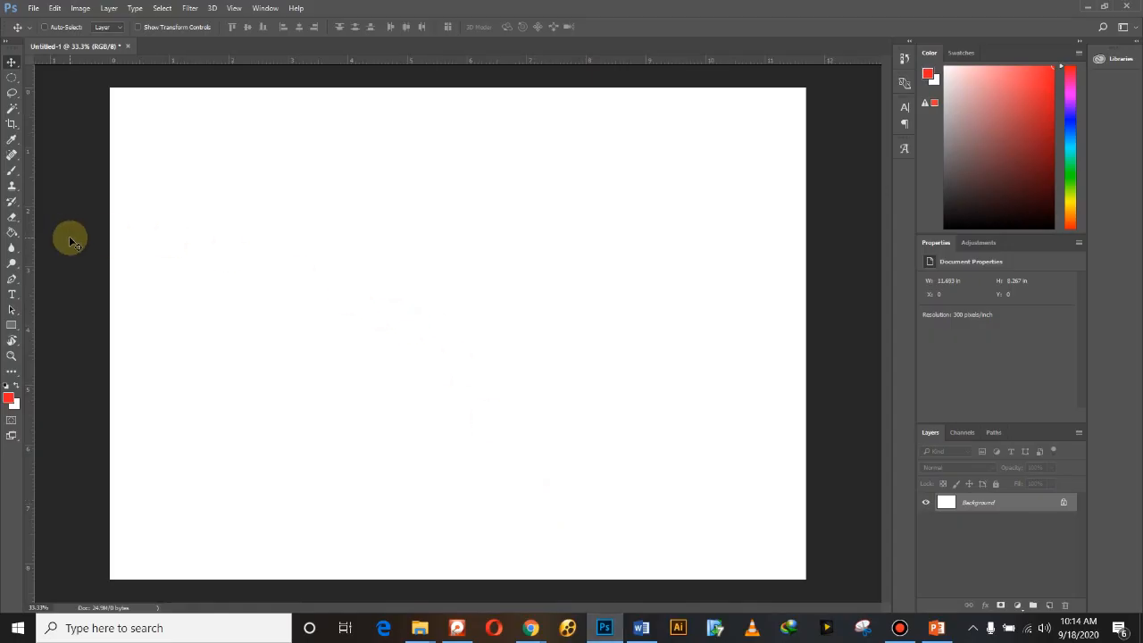
# Draw a red rectangle about 940 by 445 px in the upper-left area of the page.
pyautogui.click(13, 64)
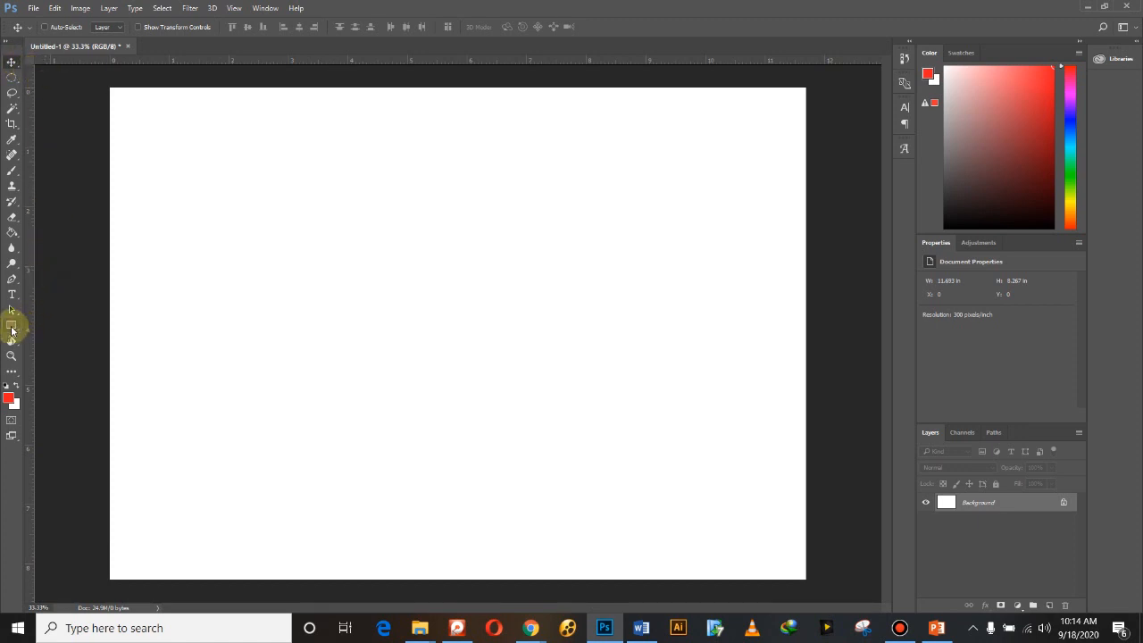
pyautogui.click(12, 329)
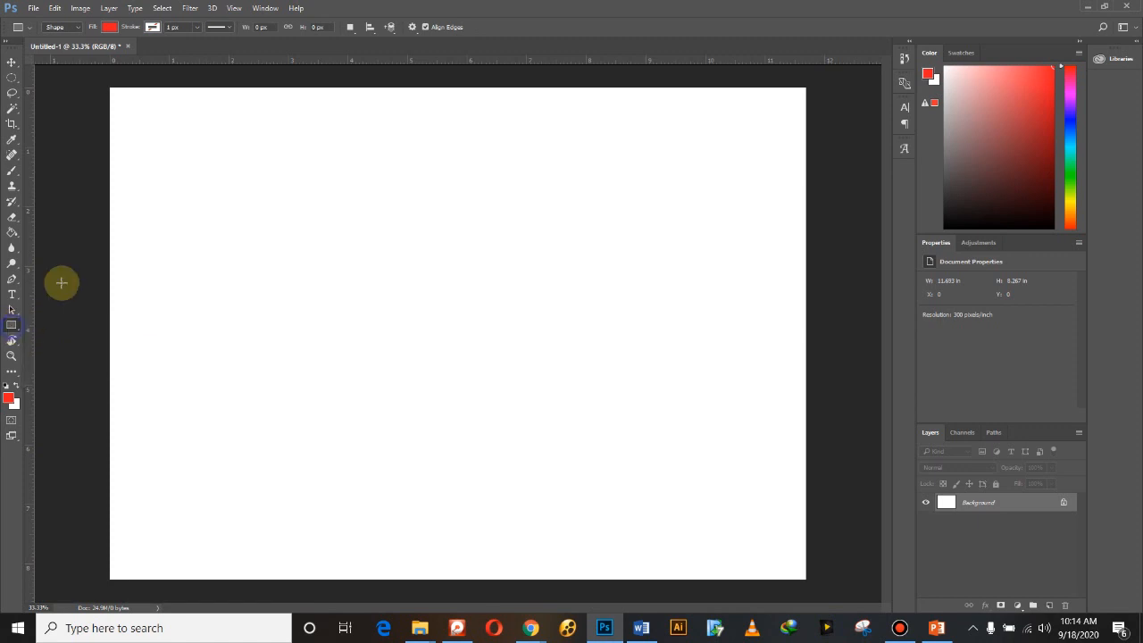
pyautogui.moveTo(163, 146); pyautogui.dragTo(350, 233)
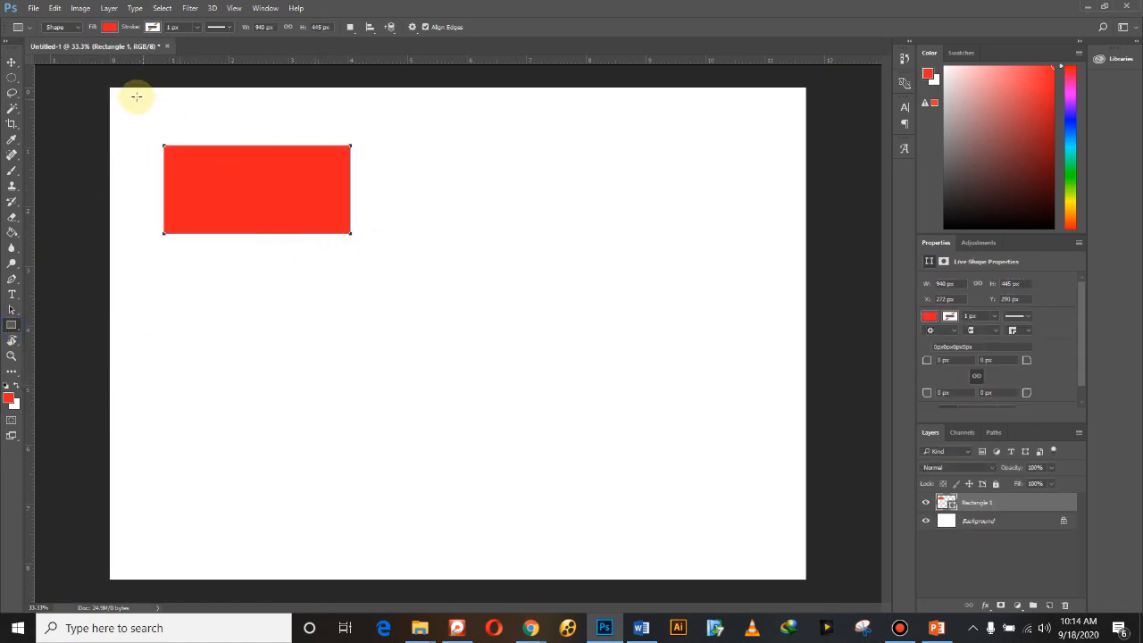
# Move the red rectangle down to the lower-left area of the page and back up near the upper-left corner.
pyautogui.click(12, 63)
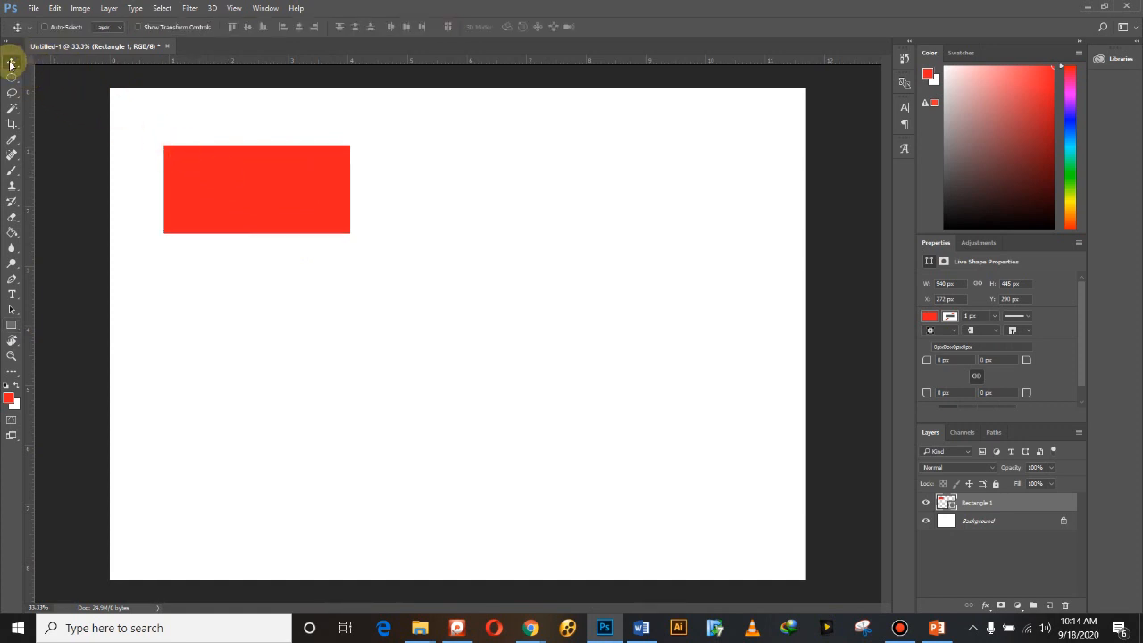
pyautogui.moveTo(238, 182); pyautogui.dragTo(257, 434)
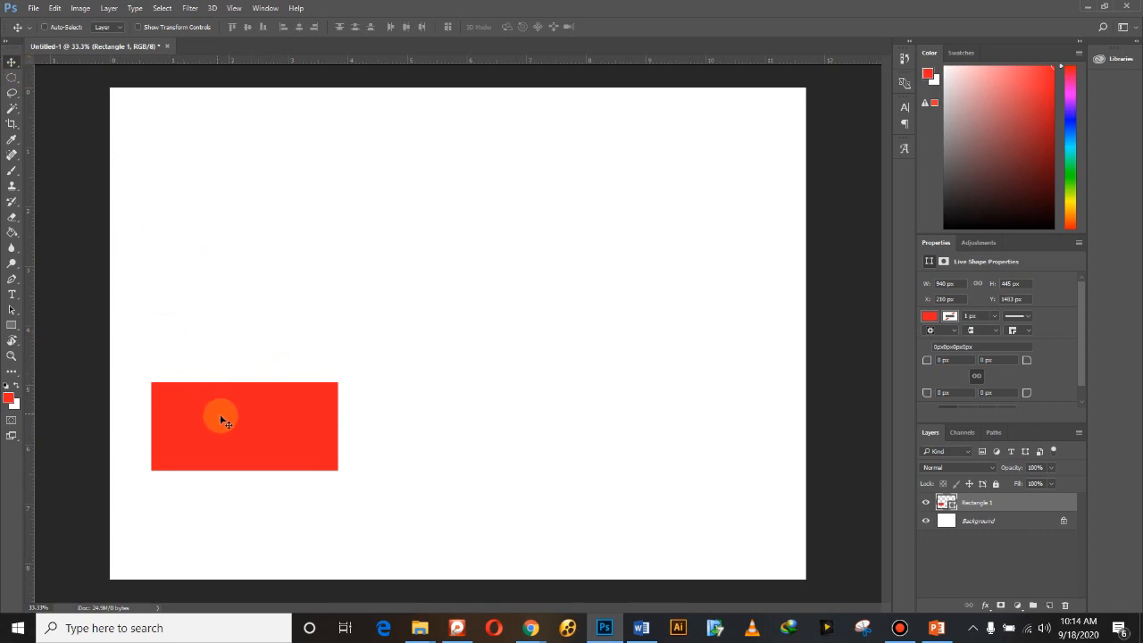
pyautogui.moveTo(243, 442); pyautogui.dragTo(256, 176)
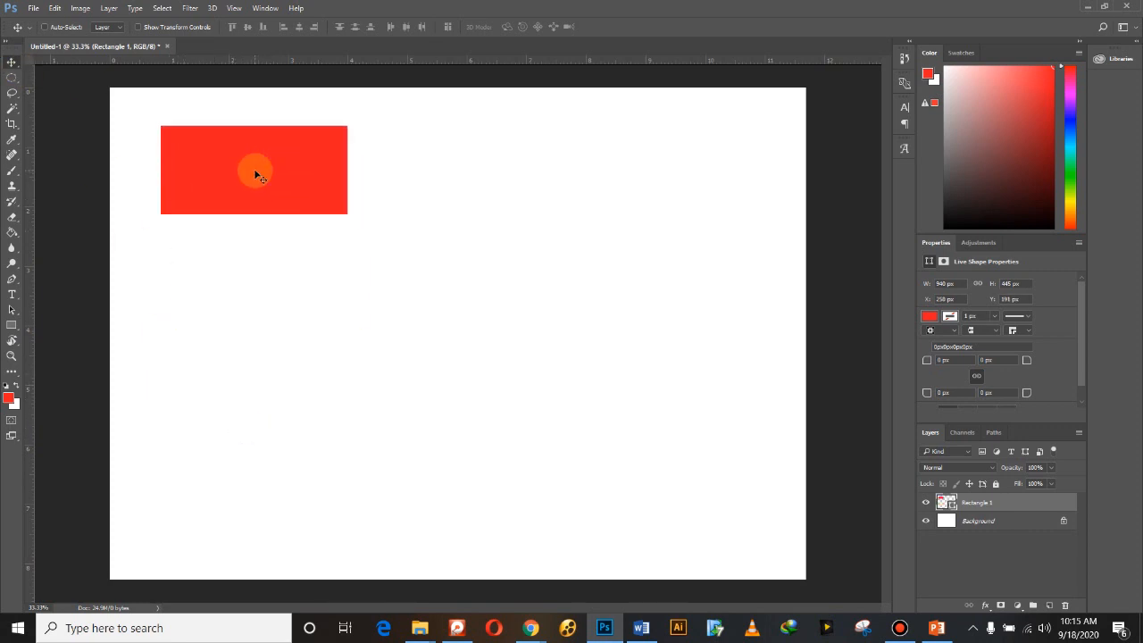
# Add a new layer and draw a blue rectangle about 1137 by 322 px beside and below the red one.
pyautogui.click(1049, 606)
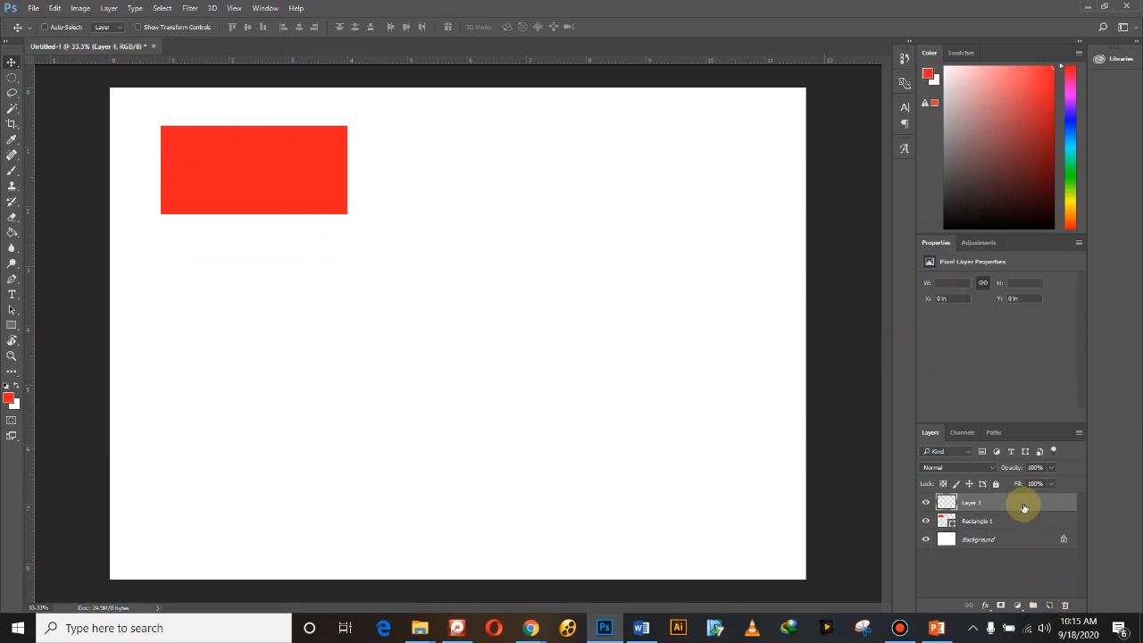
pyautogui.click(10, 399)
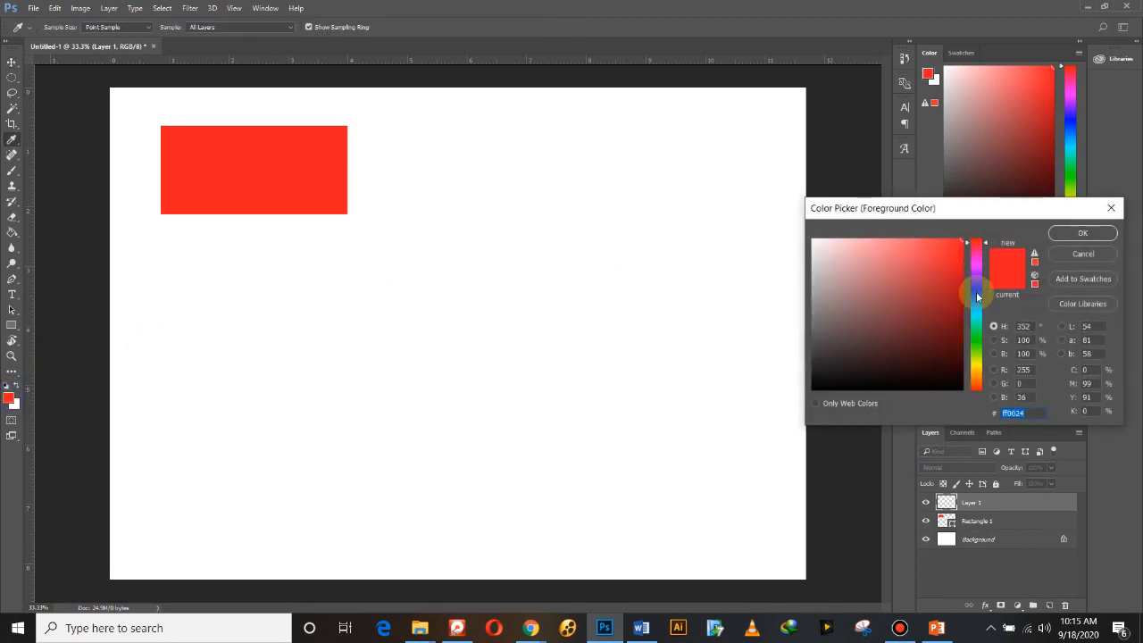
pyautogui.click(975, 293)
pyautogui.click(1075, 237)
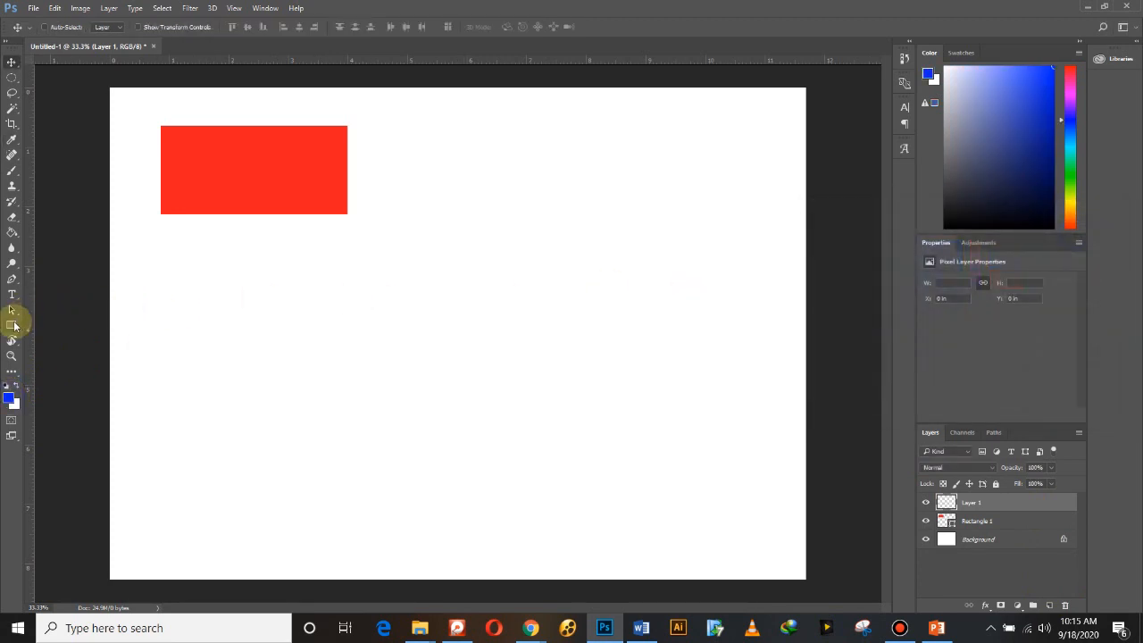
pyautogui.click(11, 325)
pyautogui.moveTo(437, 241); pyautogui.dragTo(664, 305)
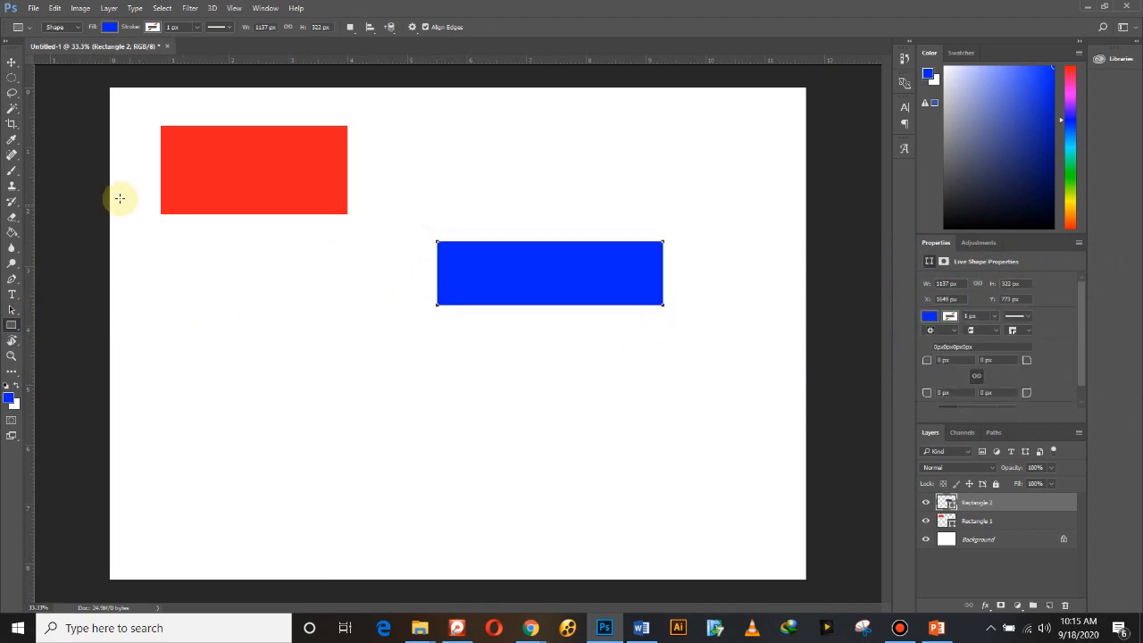
# Move the blue rectangle on the Rectangle 2 layer to the lower-left area of the page.
pyautogui.click(10, 64)
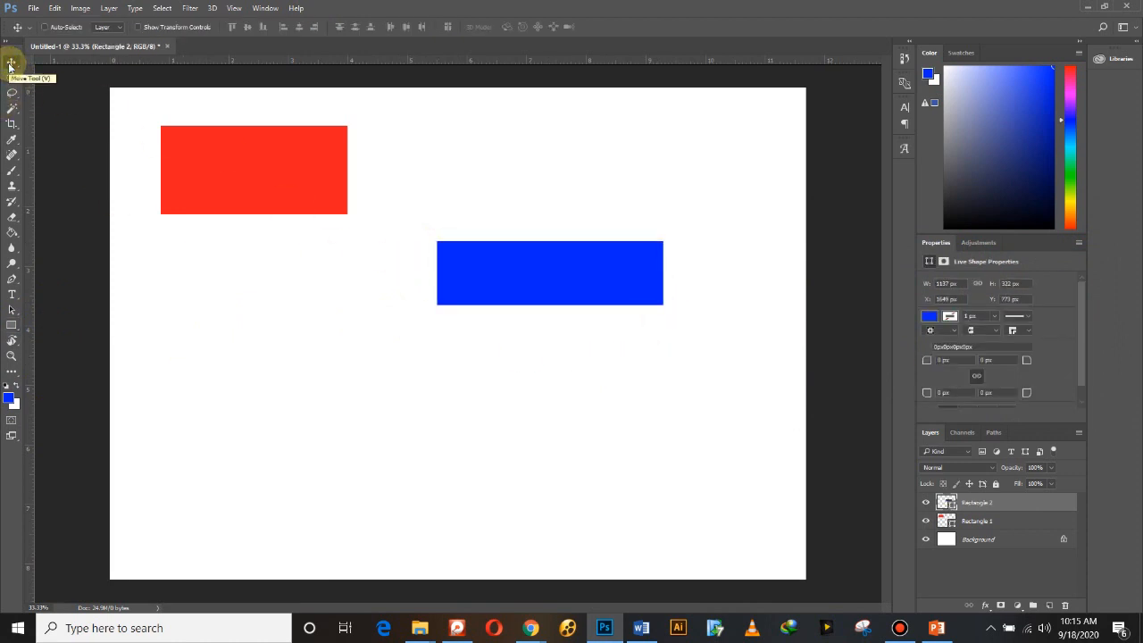
pyautogui.click(1031, 524)
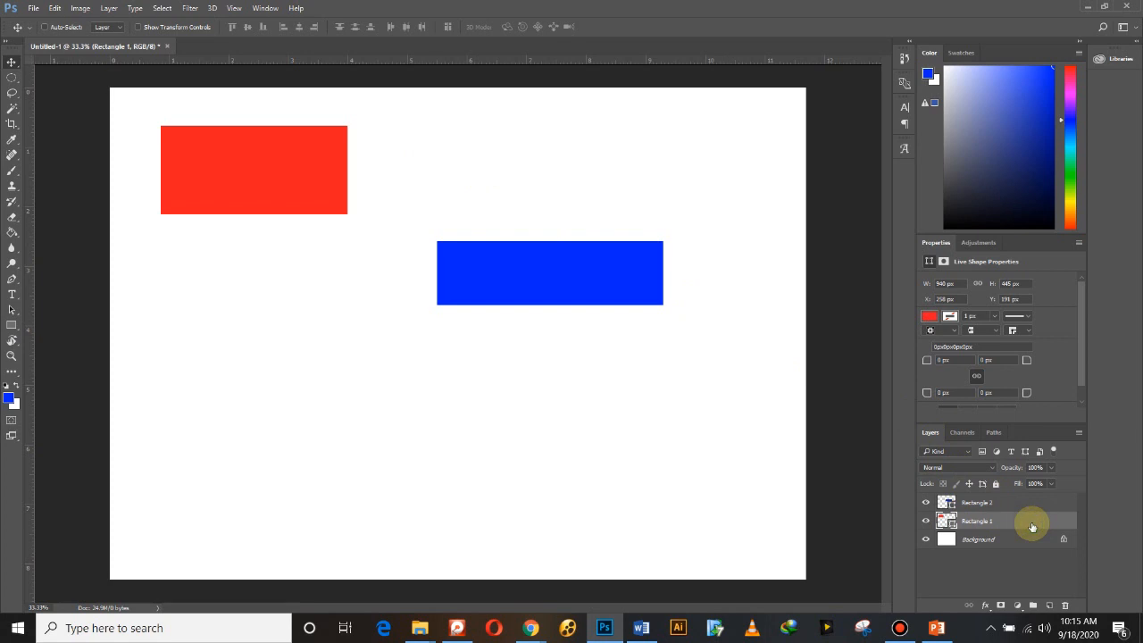
pyautogui.click(1020, 503)
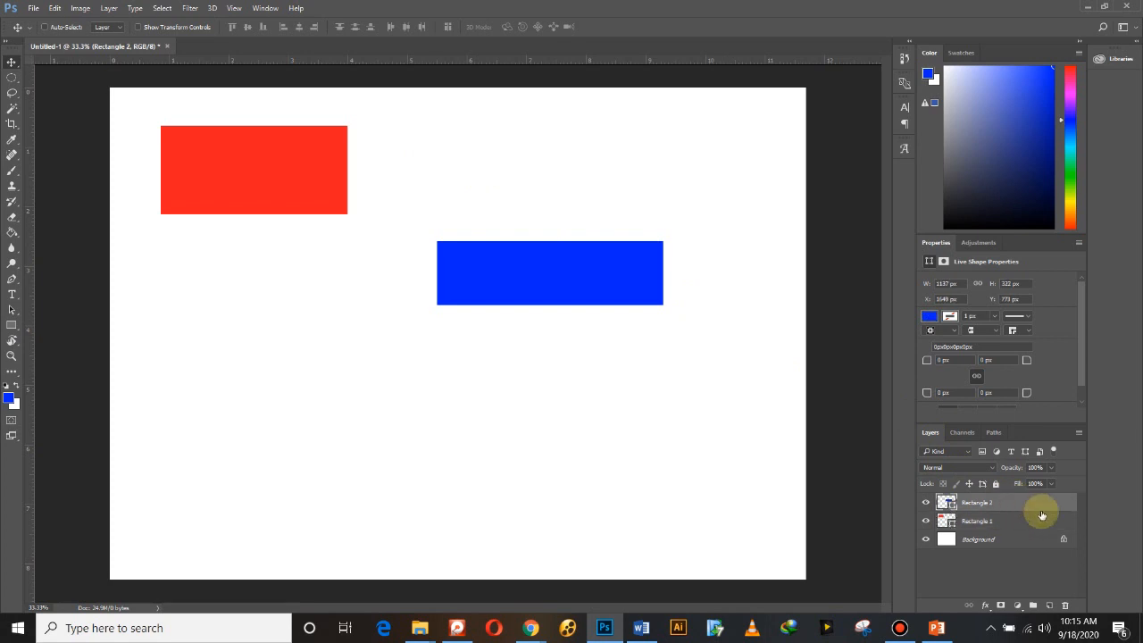
pyautogui.moveTo(545, 284); pyautogui.dragTo(232, 465)
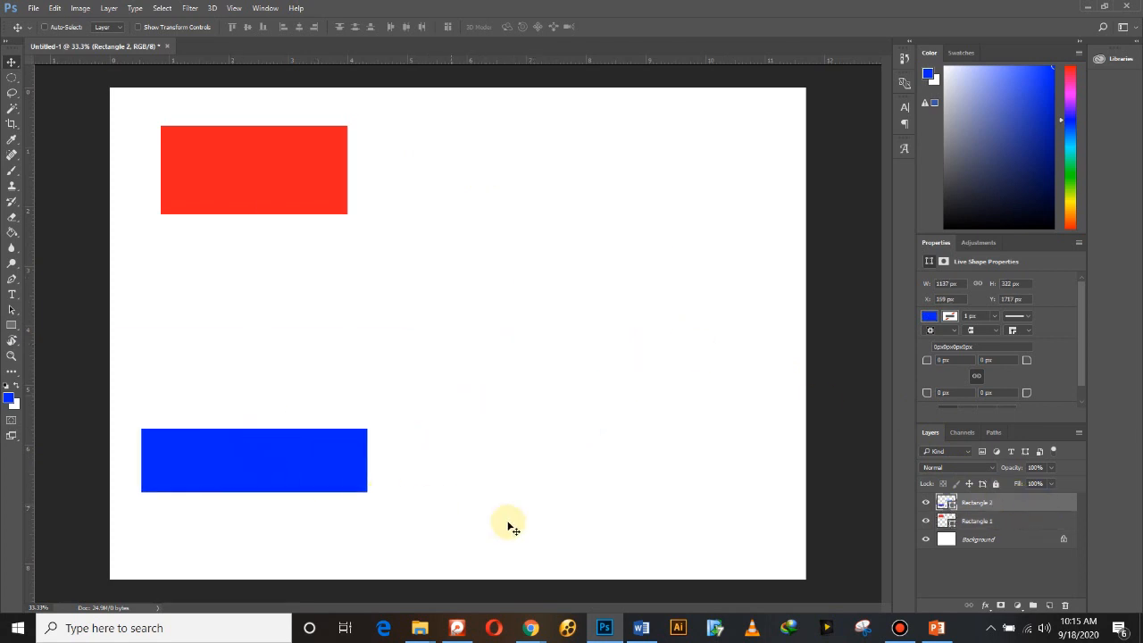
# Move the red rectangle to the page's lower-right area and the blue rectangle to its upper-left area.
pyautogui.click(1010, 522)
pyautogui.moveTo(259, 162); pyautogui.dragTo(689, 439)
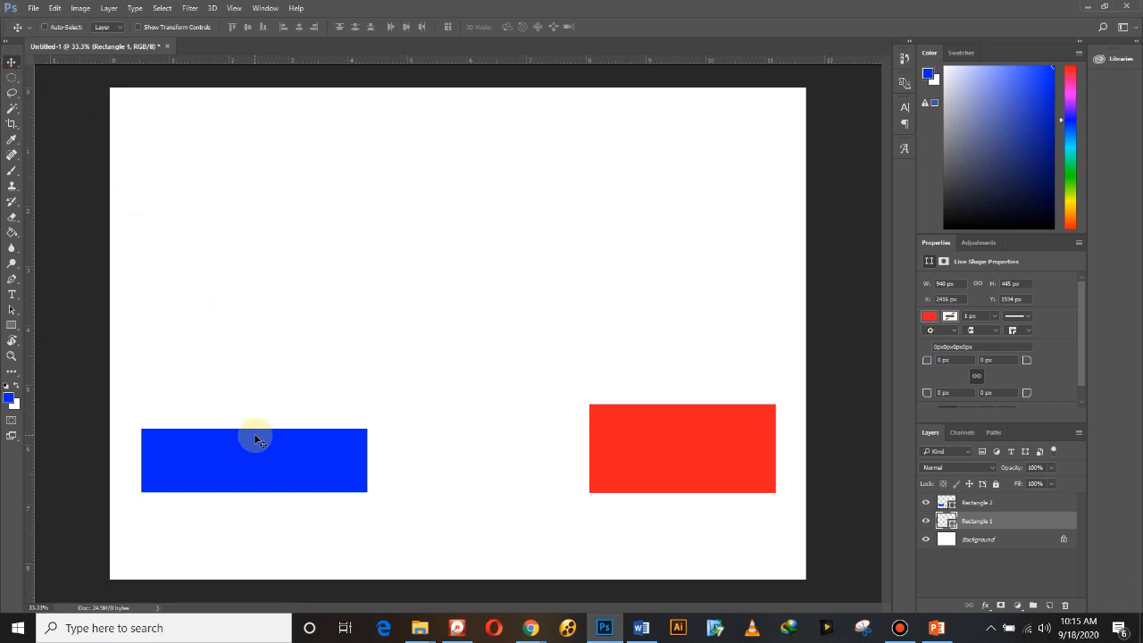
pyautogui.click(1003, 502)
pyautogui.moveTo(286, 452); pyautogui.dragTo(291, 153)
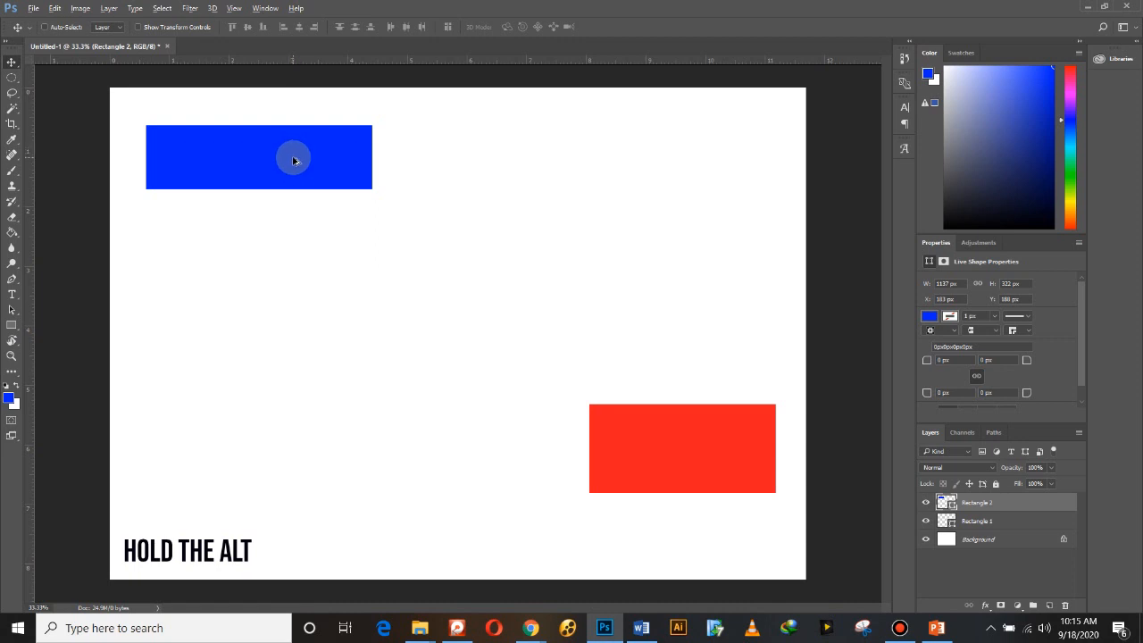
# Duplicate the blue rectangle to its right and the red rectangle toward the lower-left area of the page.
pyautogui.moveTo(268, 159); pyautogui.dragTo(537, 165)
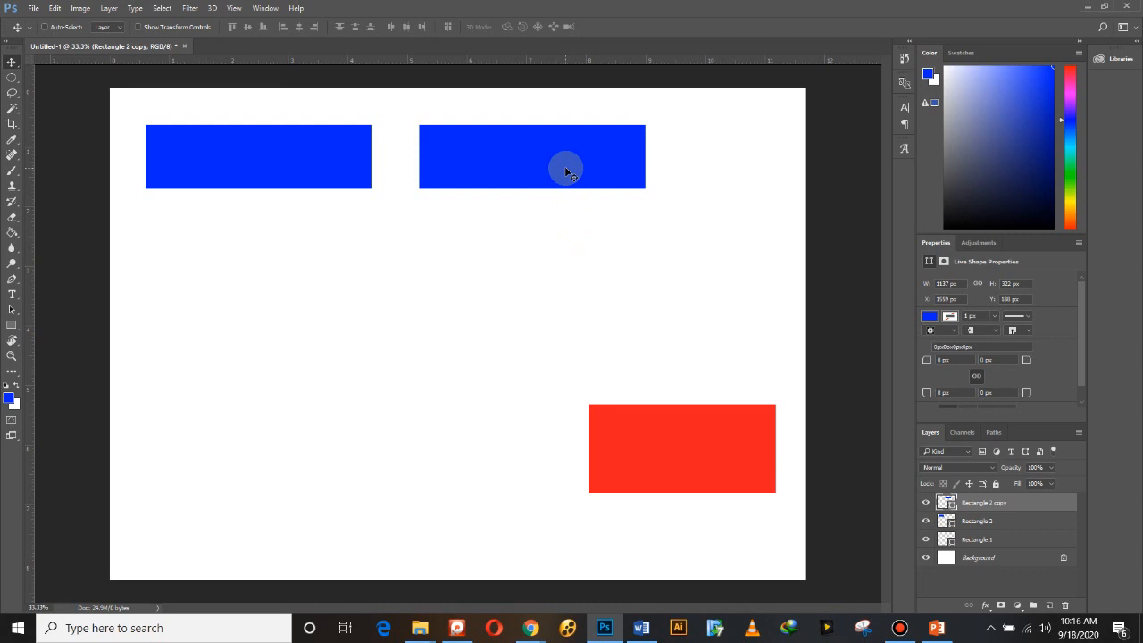
pyautogui.click(1017, 542)
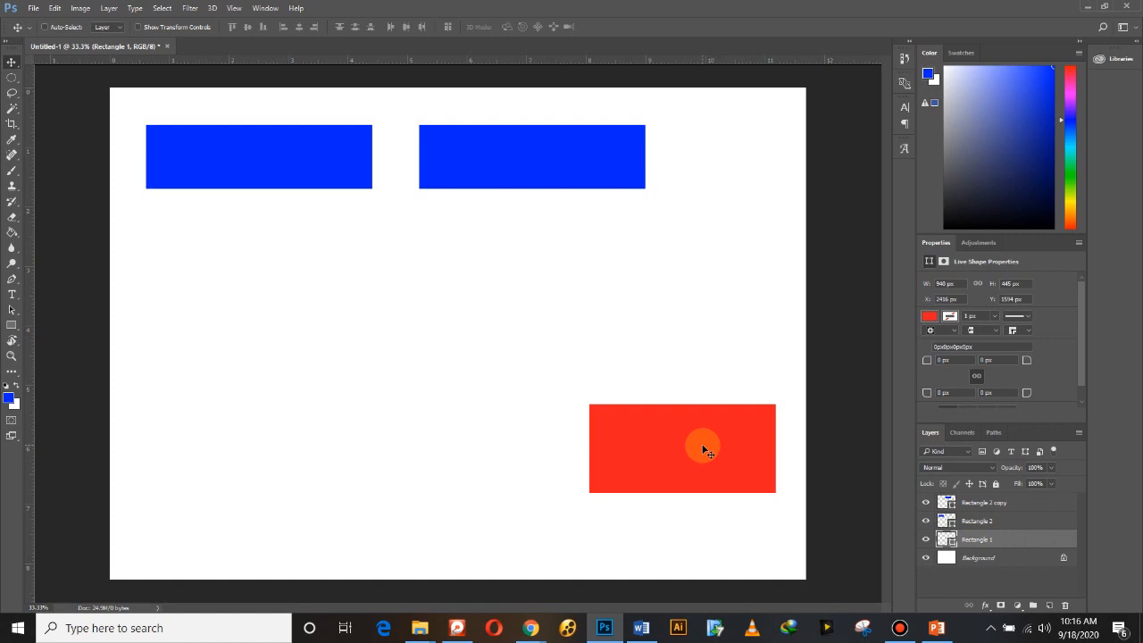
pyautogui.moveTo(704, 451); pyautogui.dragTo(261, 465)
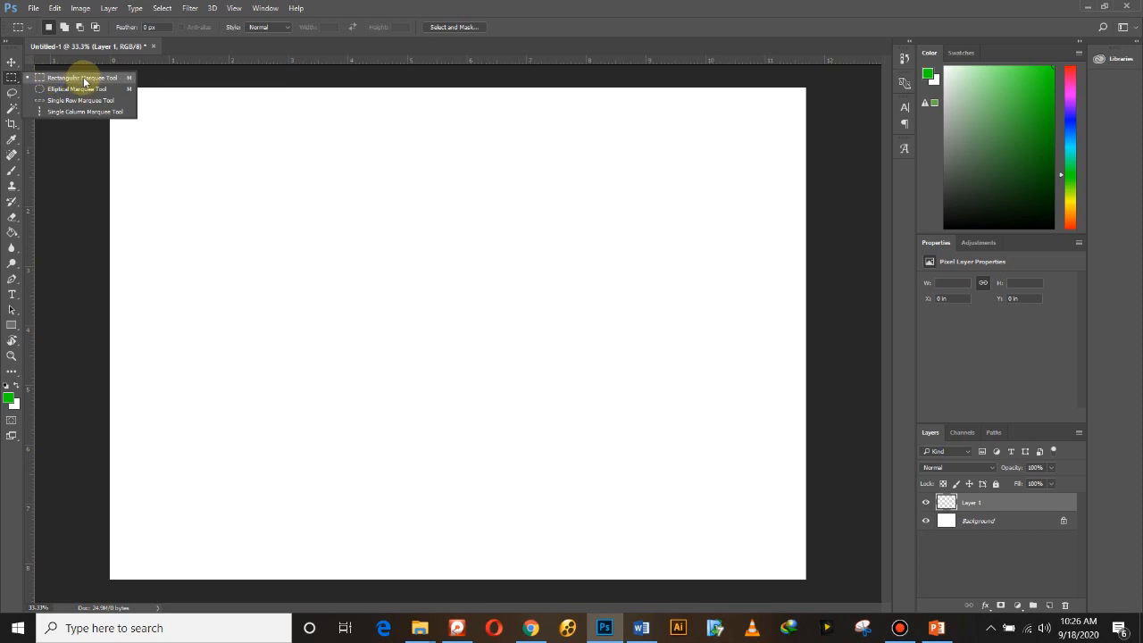
# Fill a wide rectangular marquee selection in the middle of the page with the green foreground color at 100% opacity and deselect it.
pyautogui.click(15, 79)
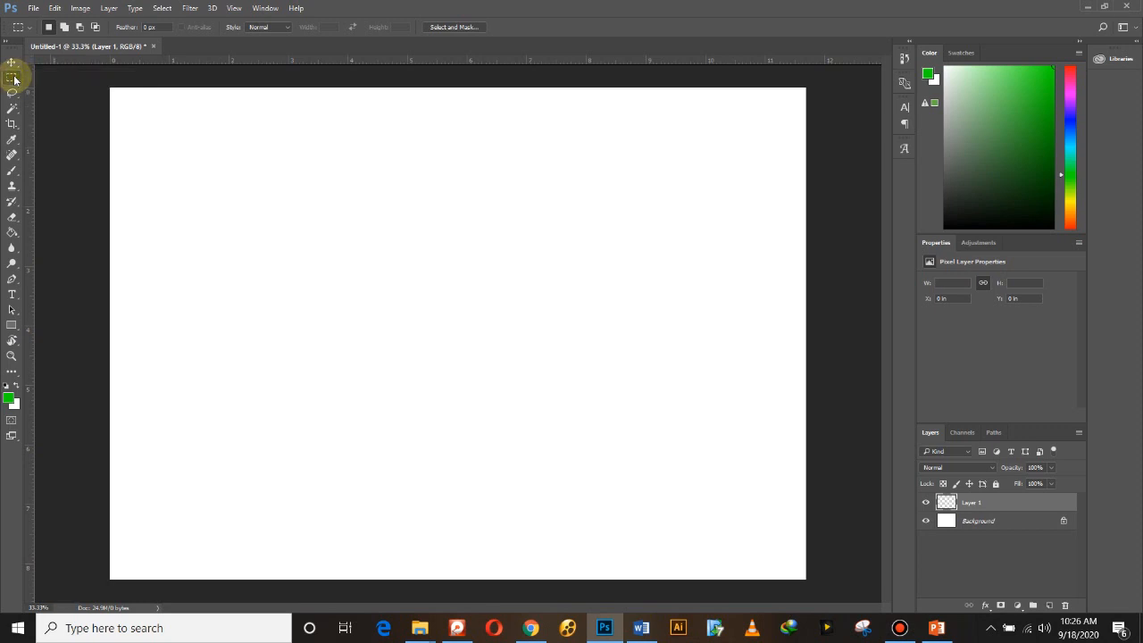
pyautogui.moveTo(228, 229); pyautogui.dragTo(659, 371)
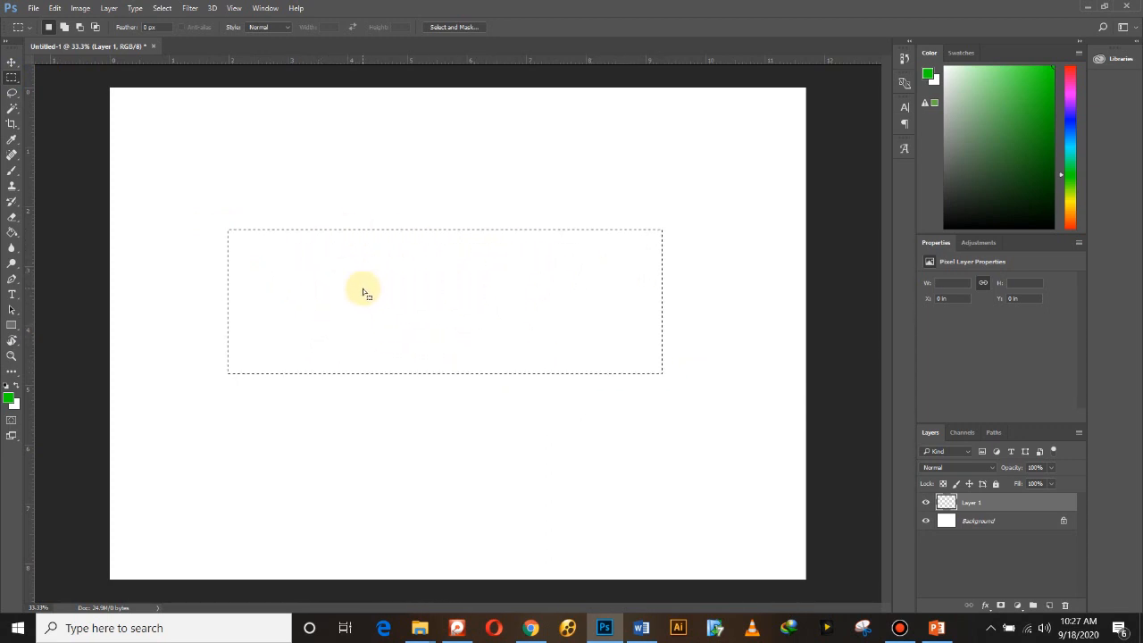
pyautogui.click(56, 8)
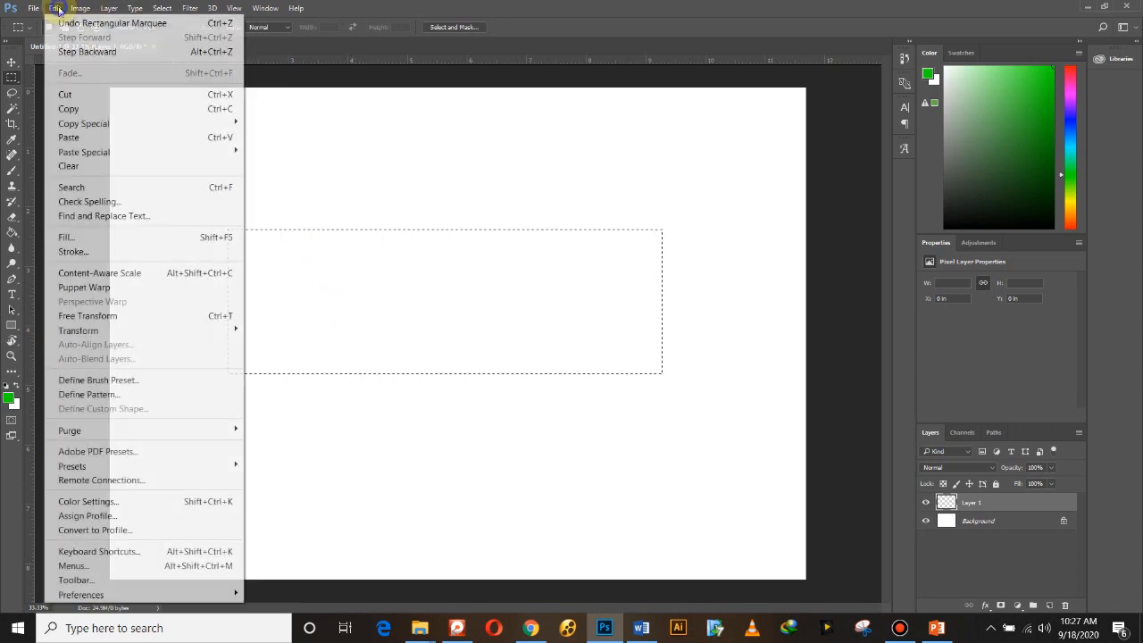
pyautogui.click(87, 238)
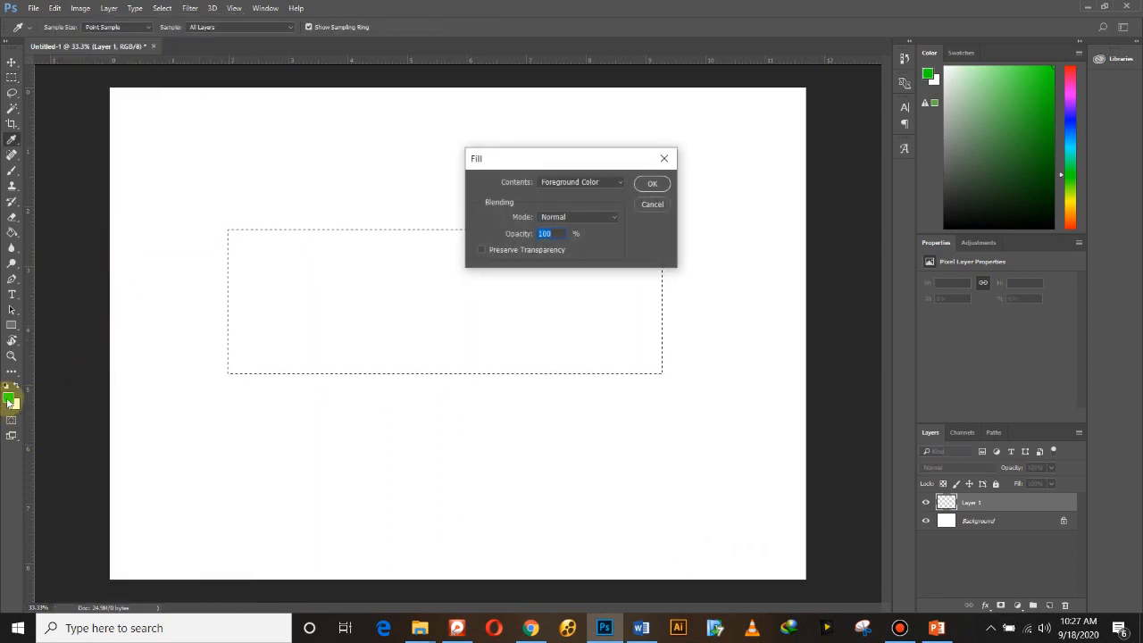
pyautogui.click(653, 184)
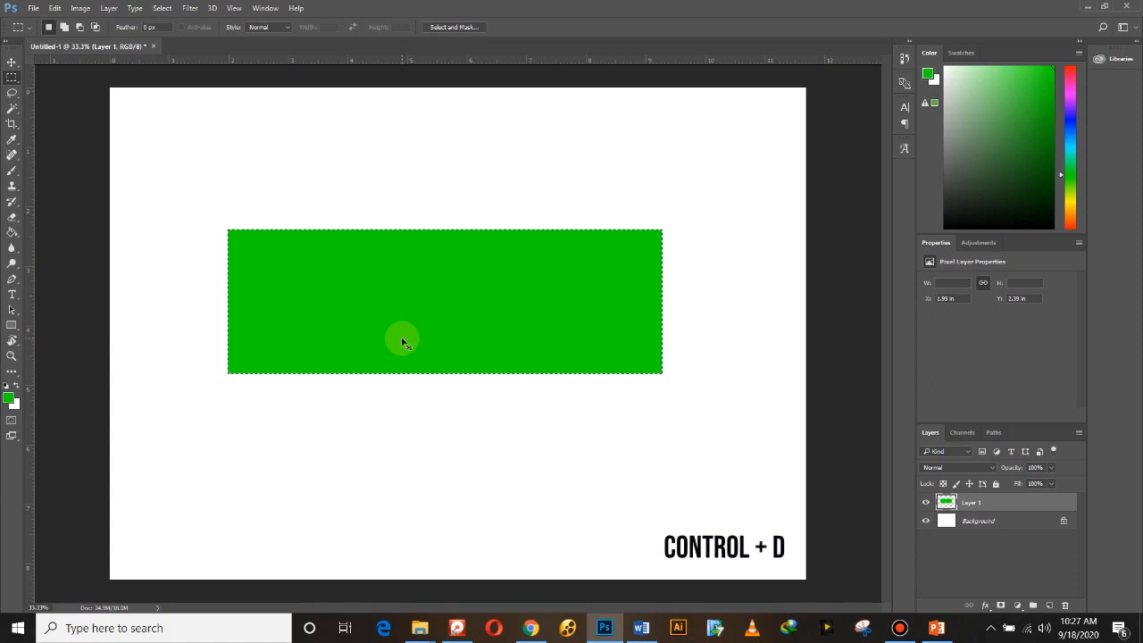
pyautogui.hotkey('ctrl', 'd')
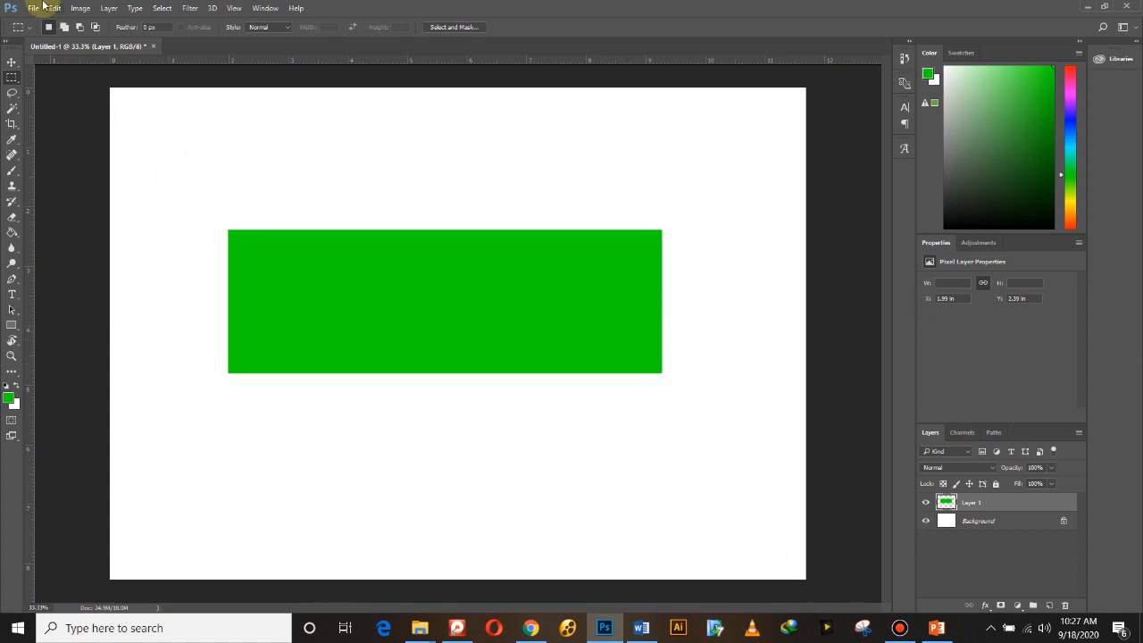
# Move the green rectangle up and back down, placing it near the page center at about X 2.4 in, Y 2.61 in.
pyautogui.click(12, 62)
pyautogui.moveTo(408, 327); pyautogui.dragTo(368, 218)
pyautogui.moveTo(374, 224); pyautogui.dragTo(433, 349)
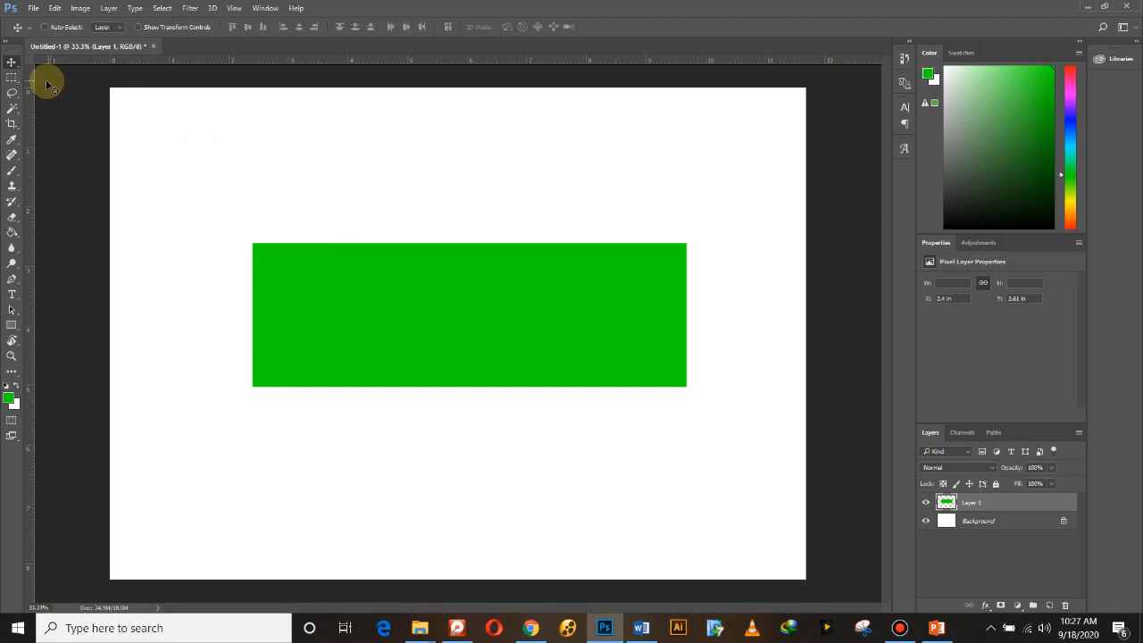
# Cut a narrow vertical strip and a full-width horizontal strip out of the green rectangle, splitting it into four bars.
pyautogui.click(12, 79)
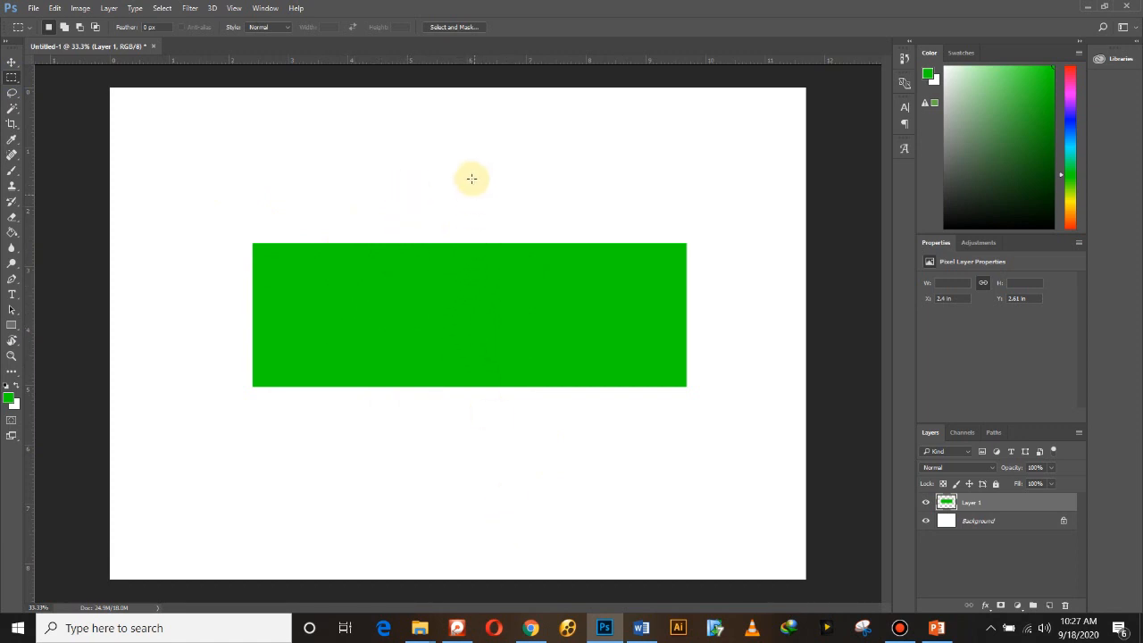
pyautogui.moveTo(450, 190); pyautogui.dragTo(475, 459)
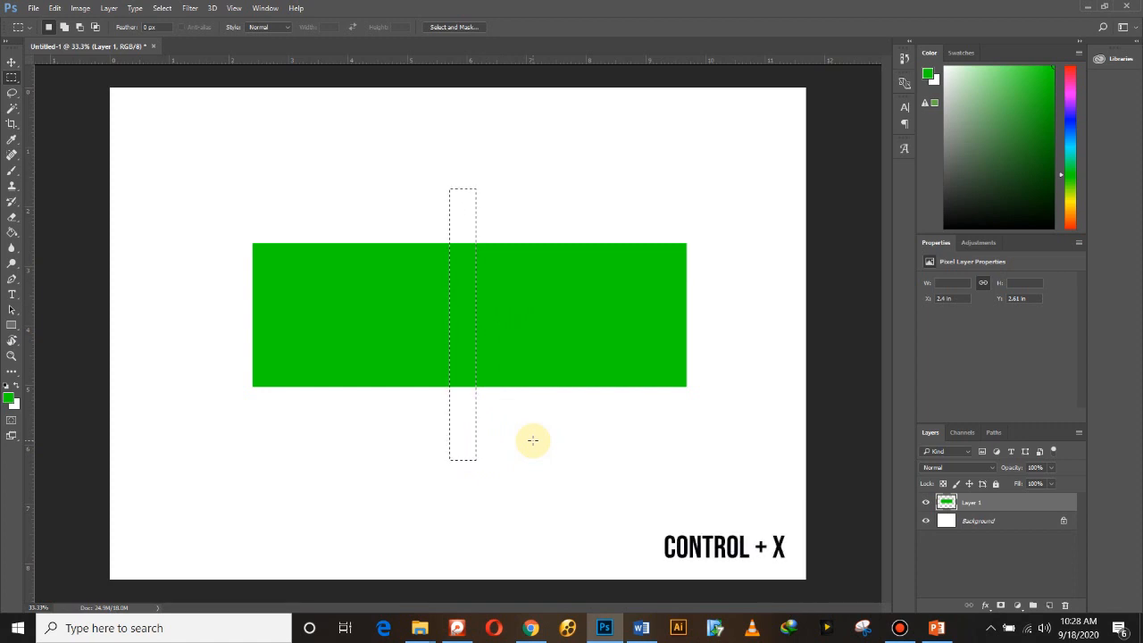
pyautogui.hotkey('ctrl', 'x')
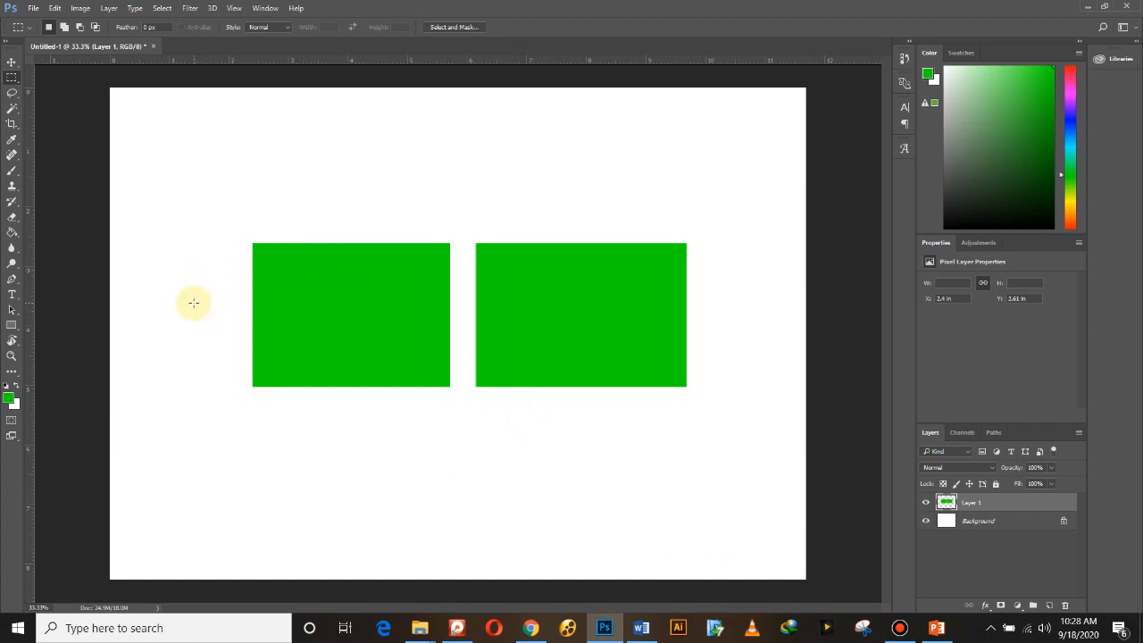
pyautogui.moveTo(198, 293); pyautogui.dragTo(770, 346)
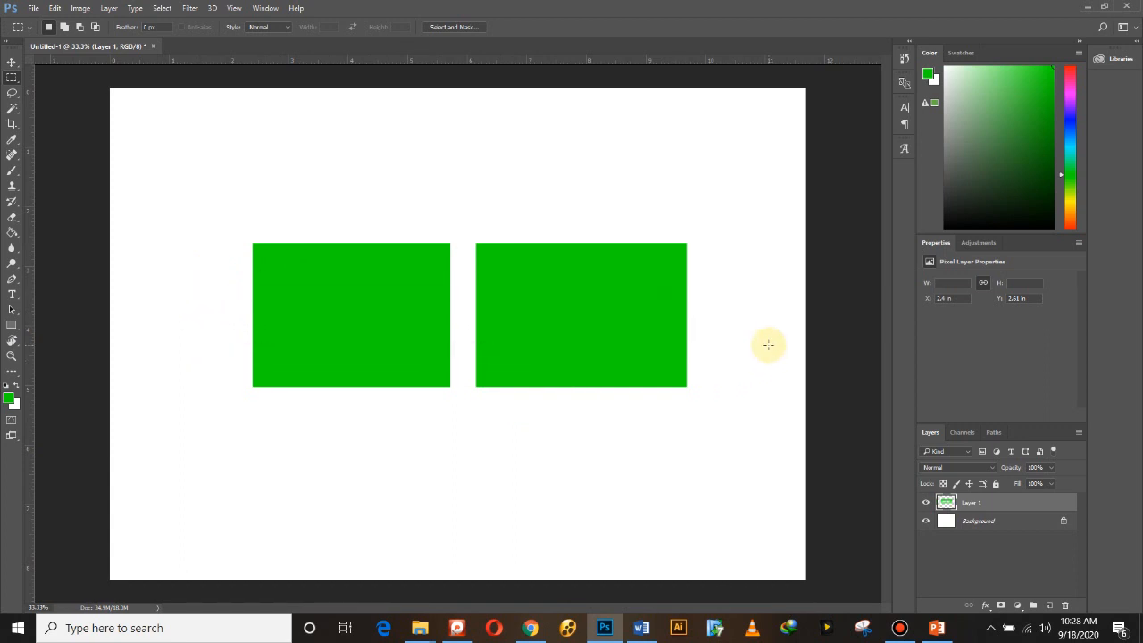
pyautogui.press('Delete')
# Delete a vertical strip through the right-hand pair of green bars and another through the left-hand pair, clearing each selection.
pyautogui.moveTo(534, 165); pyautogui.dragTo(609, 496)
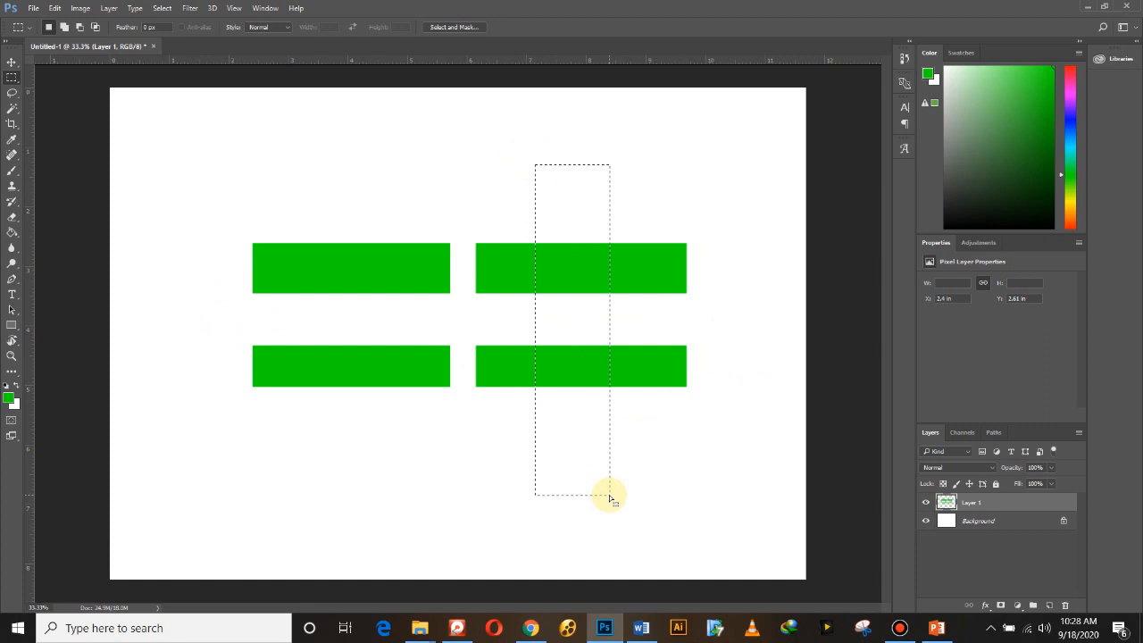
pyautogui.press('Delete')
pyautogui.hotkey('ctrl', 'd')
pyautogui.moveTo(314, 201); pyautogui.dragTo(375, 482)
pyautogui.press('Delete')
pyautogui.hotkey('ctrl', 'd')
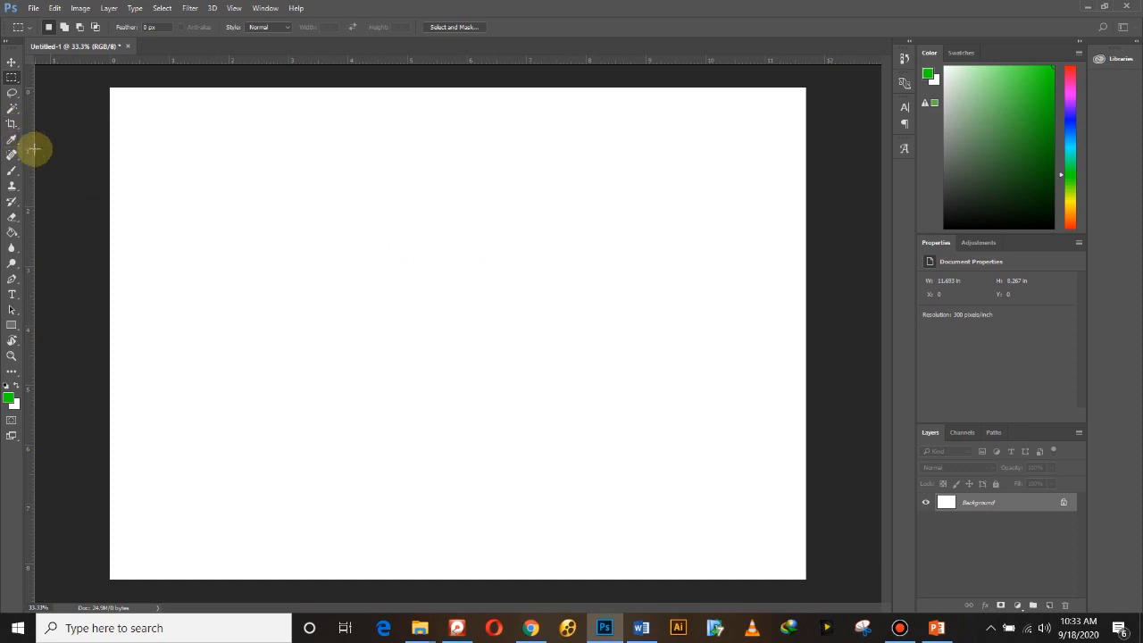
# Make a large circular selection in the middle of the page with the Elliptical Marquee tool and adjust its position slightly.
pyautogui.click(15, 81)
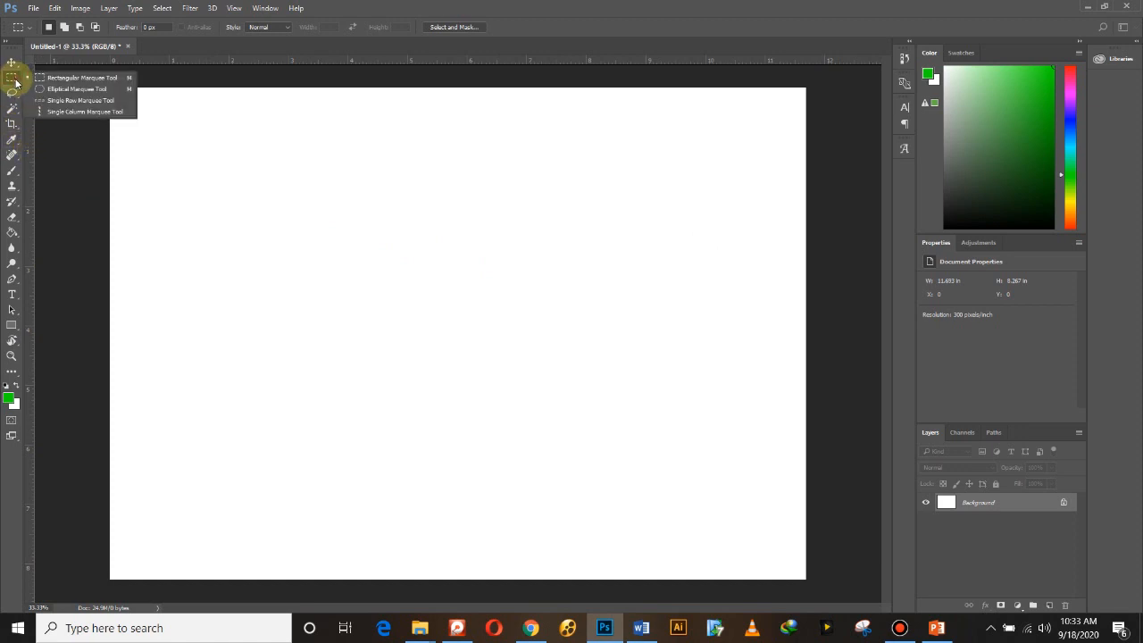
pyautogui.click(66, 90)
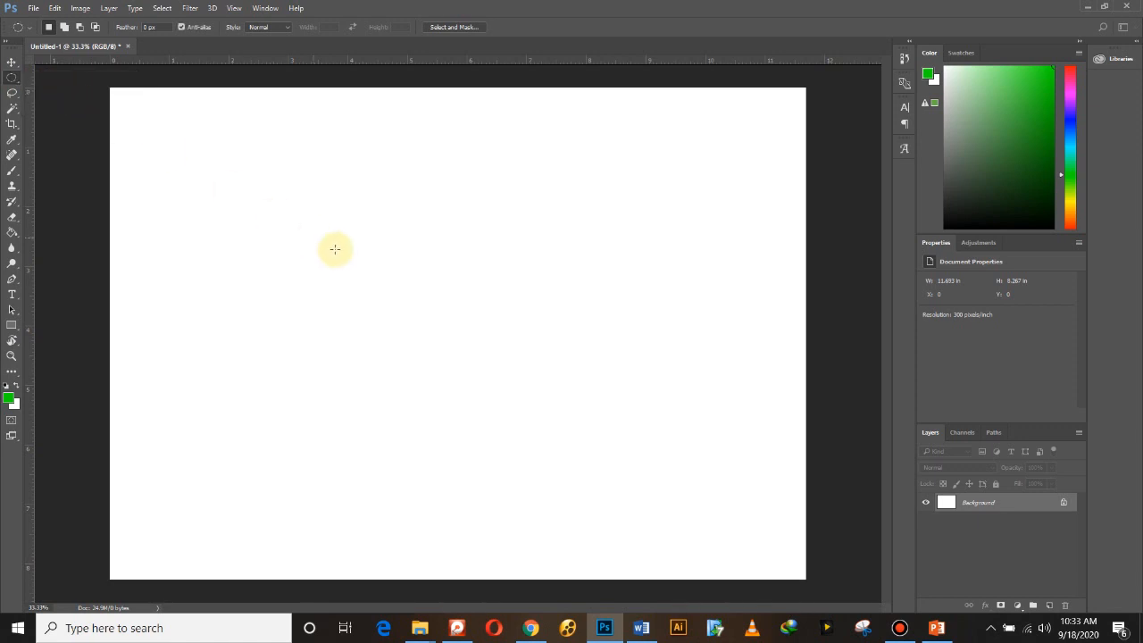
pyautogui.moveTo(284, 172); pyautogui.dragTo(689, 524)
pyautogui.moveTo(543, 436); pyautogui.dragTo(550, 424)
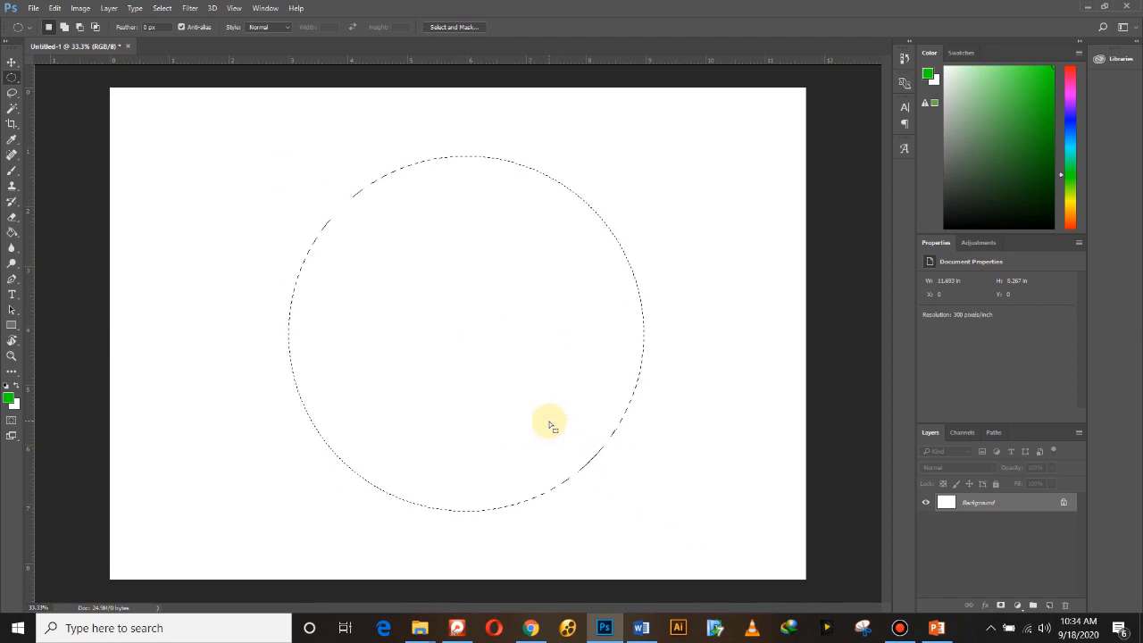
# Add a new layer and fill the circular selection with the green foreground color in Normal mode at 100% opacity.
pyautogui.click(1049, 605)
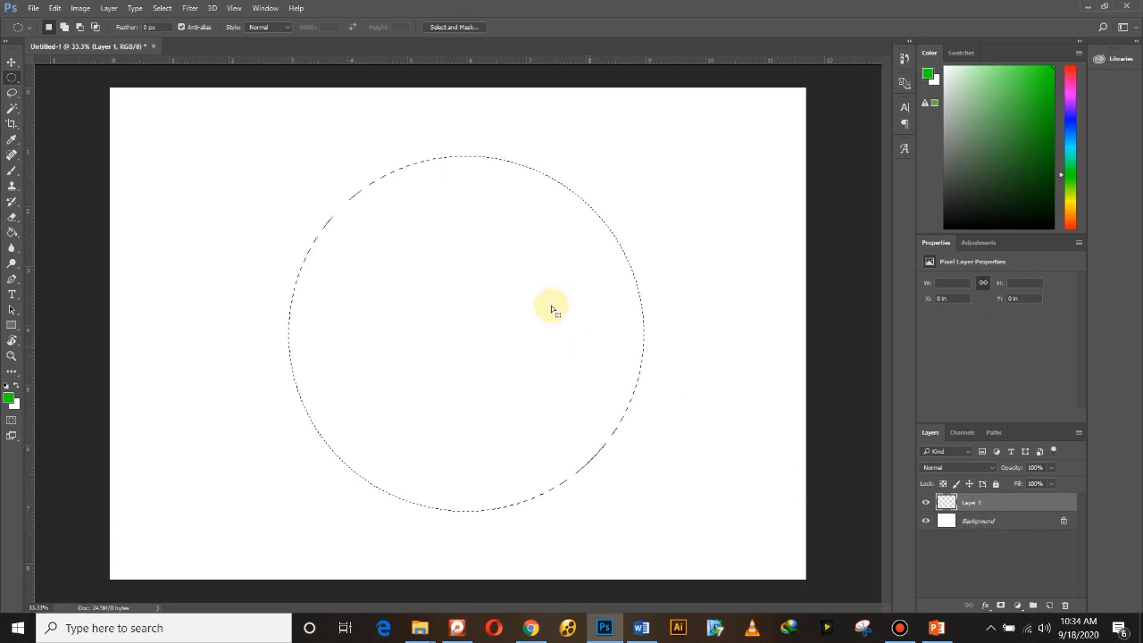
pyautogui.click(56, 9)
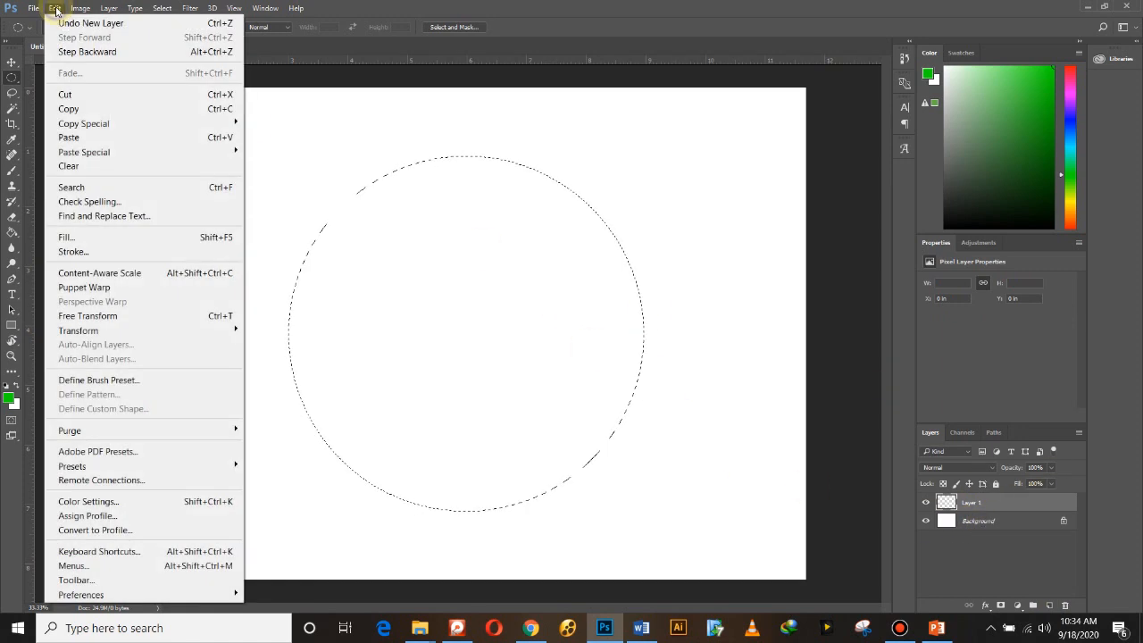
pyautogui.click(89, 234)
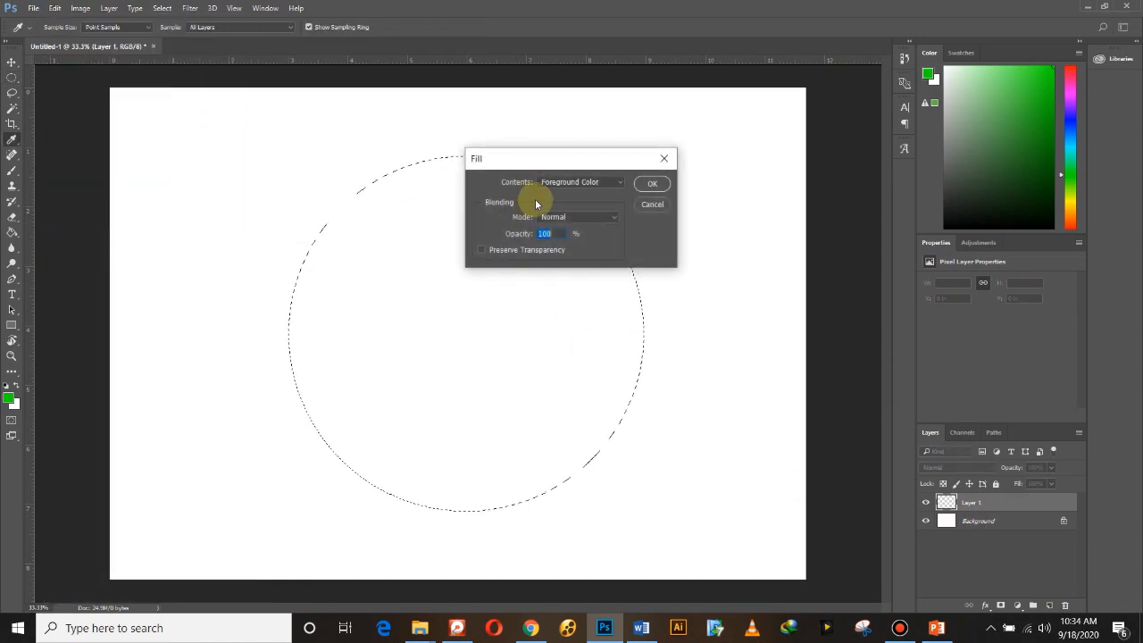
pyautogui.click(652, 183)
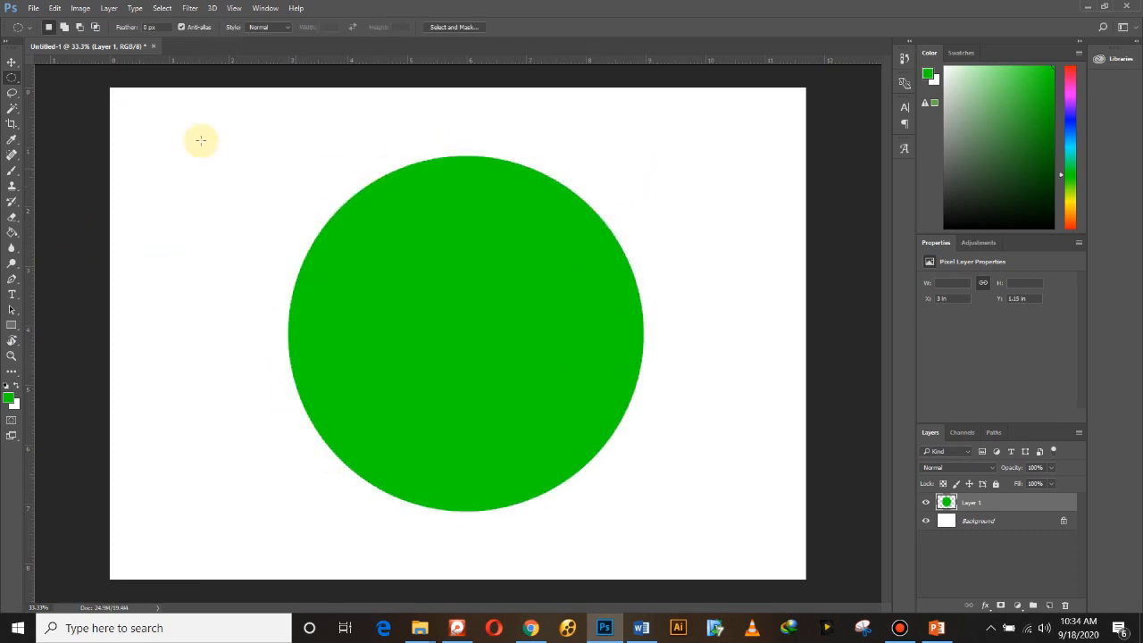
# Move the green circle straight up slightly, placing it at about X 3 in, Y 0.94 in.
pyautogui.click(11, 62)
pyautogui.moveTo(437, 259)
pyautogui.mouseDown()
pyautogui.moveTo(302, 247)
pyautogui.moveTo(489, 229)
pyautogui.moveTo(424, 262)
pyautogui.moveTo(453, 251)
pyautogui.mouseUp()
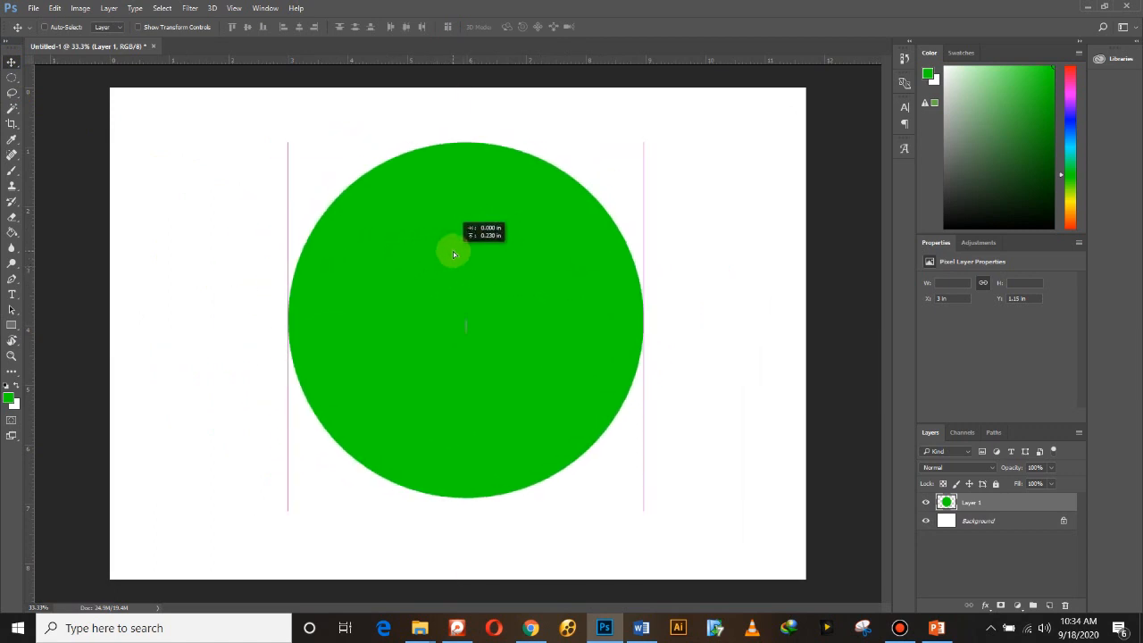
pyautogui.moveTo(452, 250); pyautogui.dragTo(453, 251)
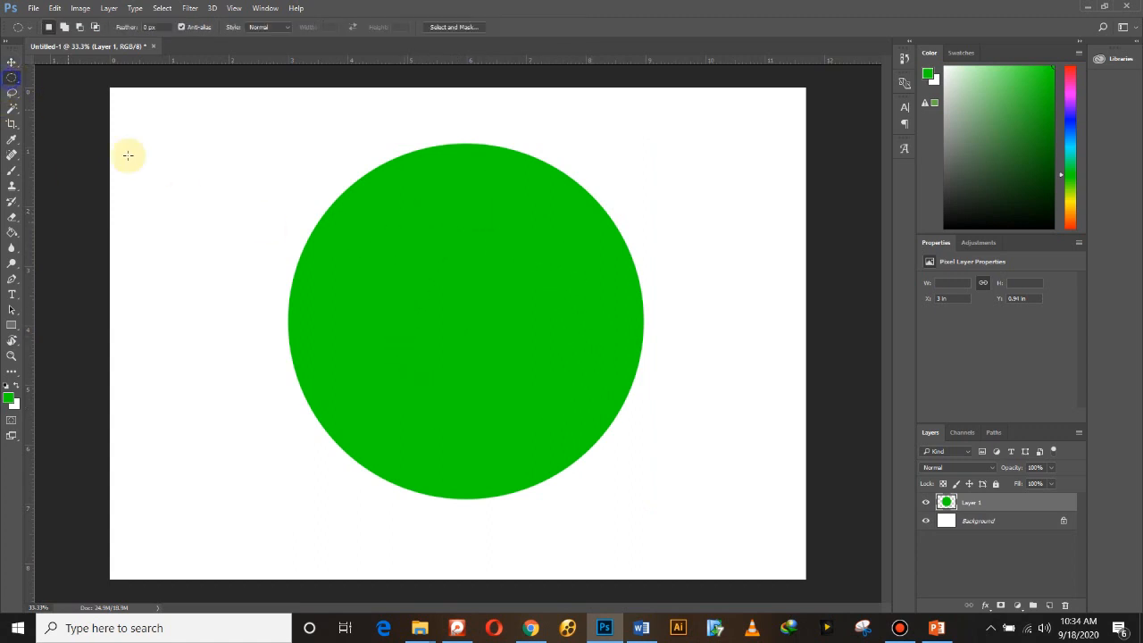
# Make a smaller circular selection, shift it toward the middle of the green circle, and delete the area inside it.
pyautogui.click(10, 78)
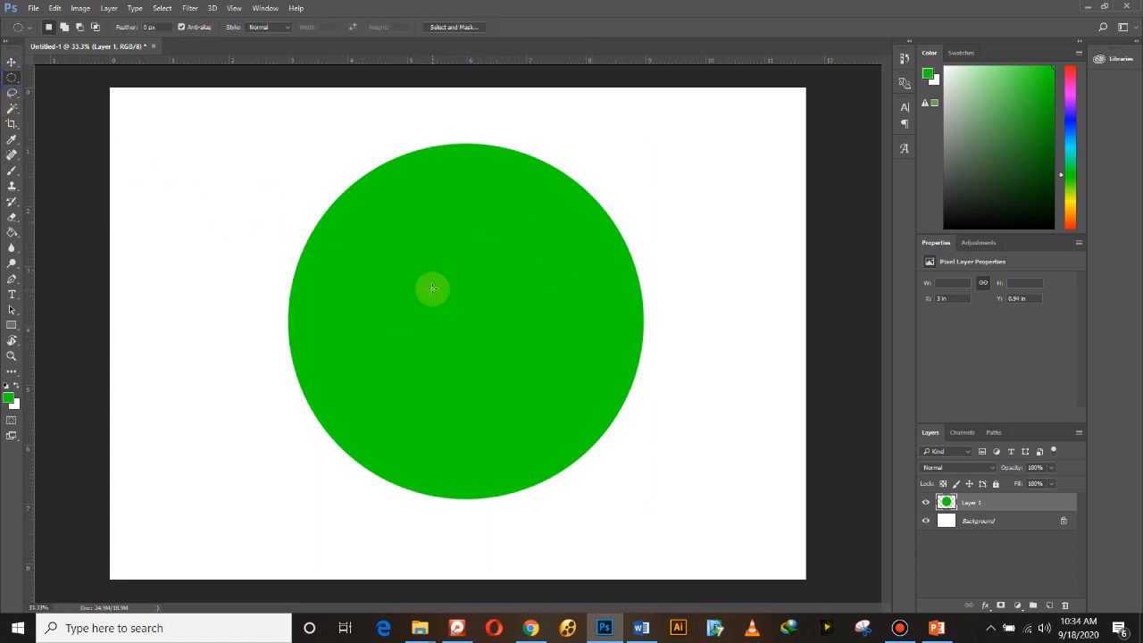
pyautogui.moveTo(410, 267); pyautogui.dragTo(571, 518)
pyautogui.moveTo(516, 386); pyautogui.dragTo(492, 353)
pyautogui.press('Delete')
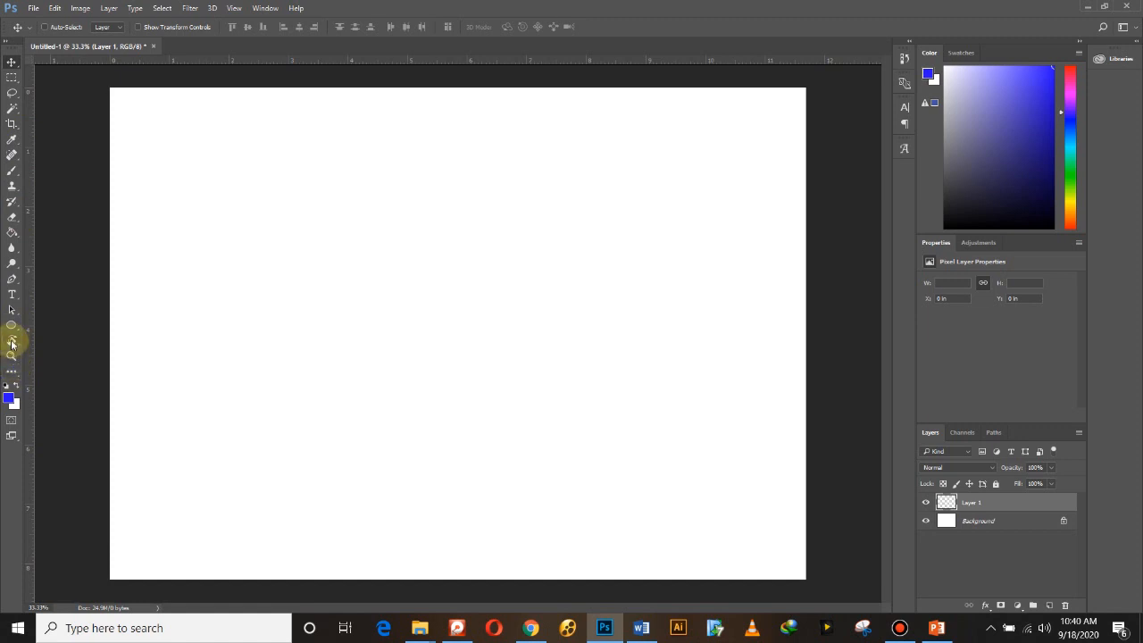
# Select a rectangle at about X 3.79 in, Y 2.75 in and fill it with the blue foreground color at 100% opacity.
pyautogui.click(11, 78)
pyautogui.moveTo(334, 251); pyautogui.dragTo(640, 385)
pyautogui.click(54, 8)
pyautogui.click(67, 236)
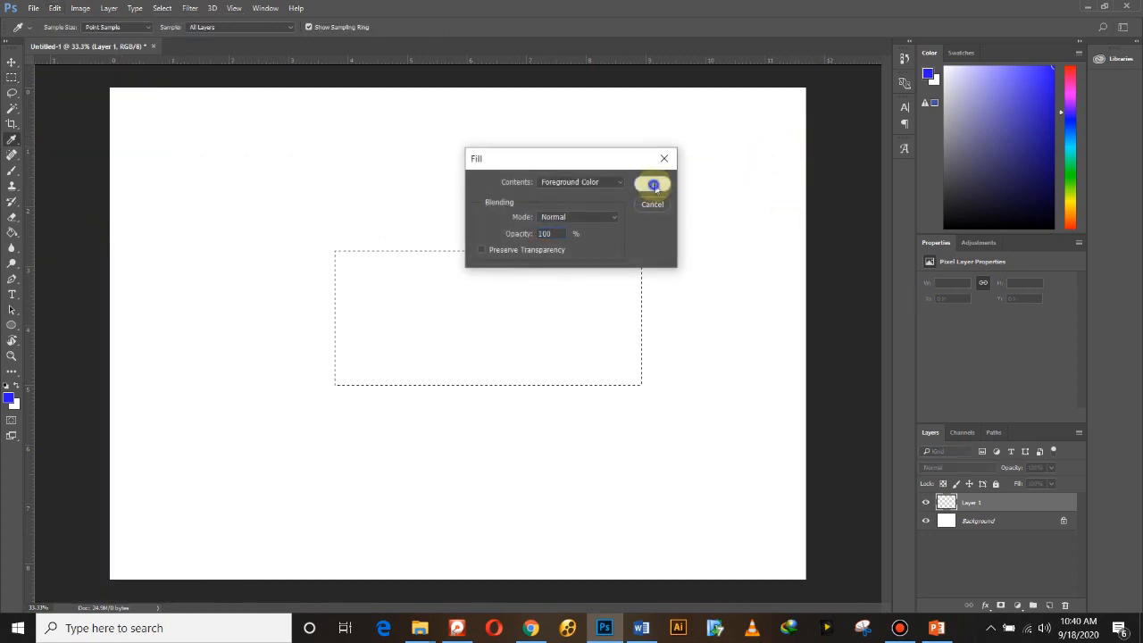
pyautogui.click(657, 184)
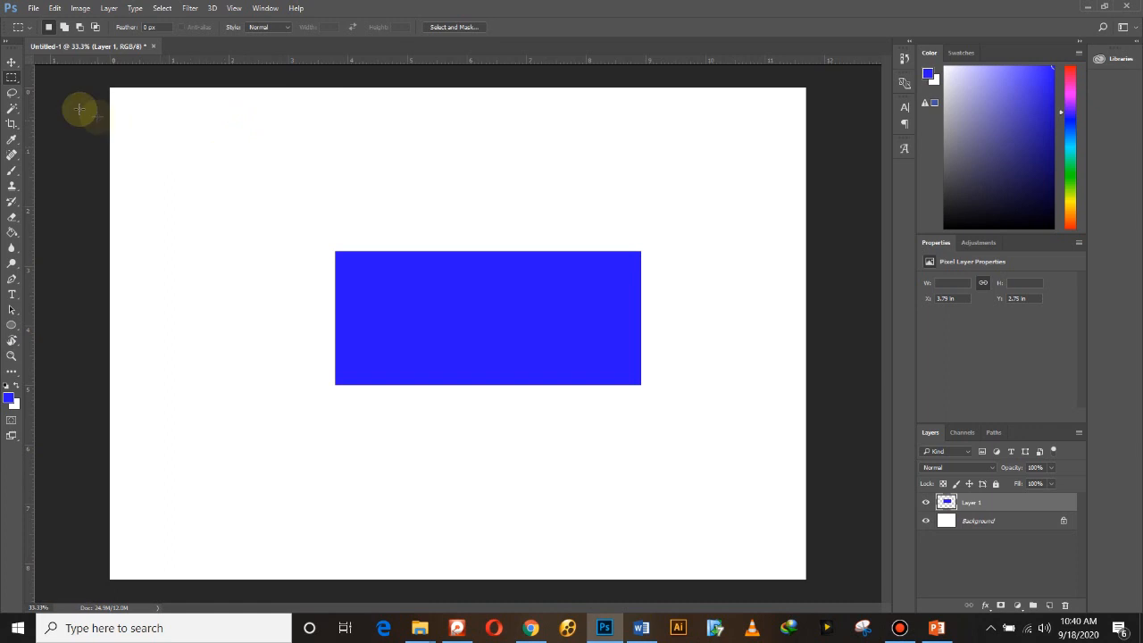
# Cut two wavy freehand Lasso selections out of the blue rectangle, one across its full width and one along the middle band.
pyautogui.click(13, 95)
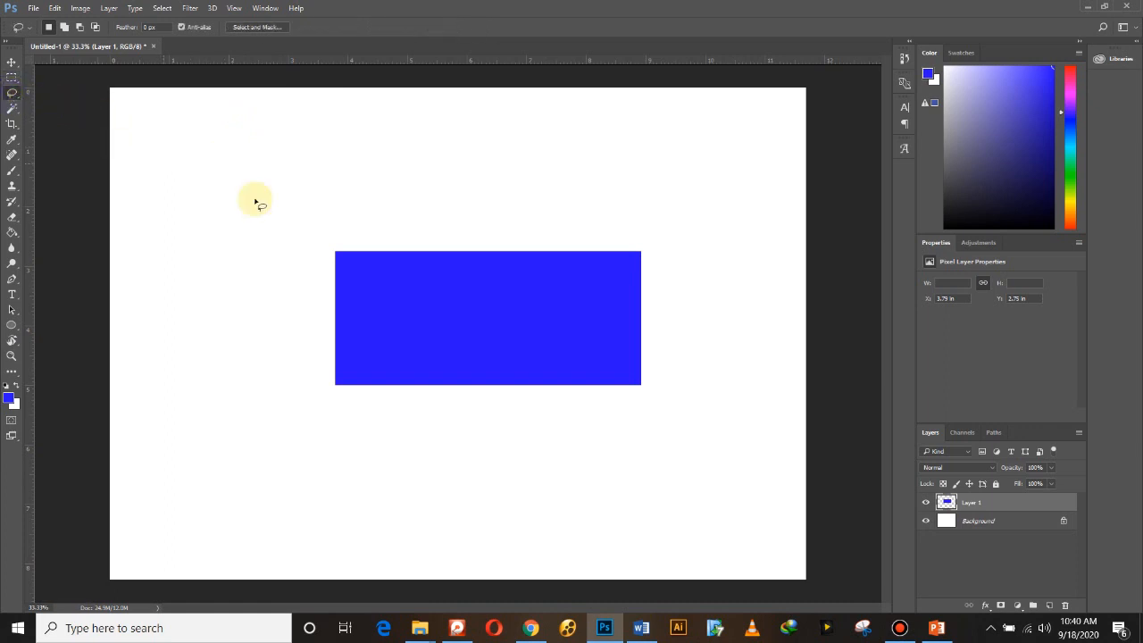
pyautogui.moveTo(313, 267)
pyautogui.mouseDown()
pyautogui.moveTo(357, 260)
pyautogui.moveTo(398, 270)
pyautogui.moveTo(372, 301)
pyautogui.moveTo(533, 312)
pyautogui.moveTo(454, 387)
pyautogui.moveTo(592, 248)
pyautogui.moveTo(542, 411)
pyautogui.moveTo(640, 255)
pyautogui.moveTo(615, 410)
pyautogui.moveTo(722, 238)
pyautogui.moveTo(422, 176)
pyautogui.moveTo(306, 229)
pyautogui.moveTo(239, 296)
pyautogui.mouseUp()
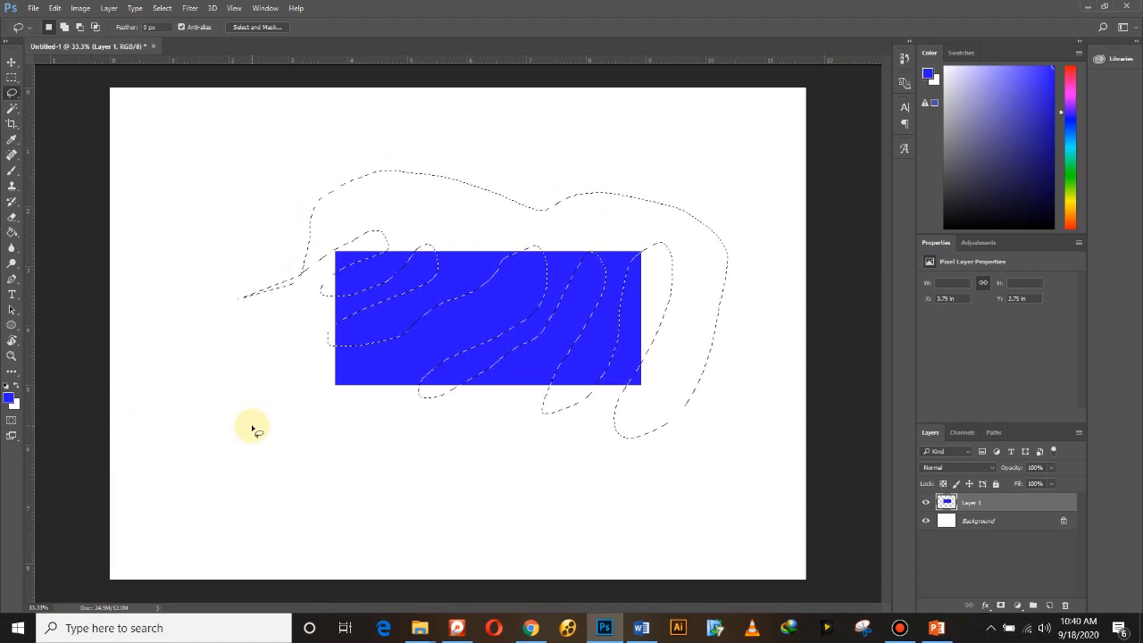
pyautogui.hotkey('ctrl', 'x')
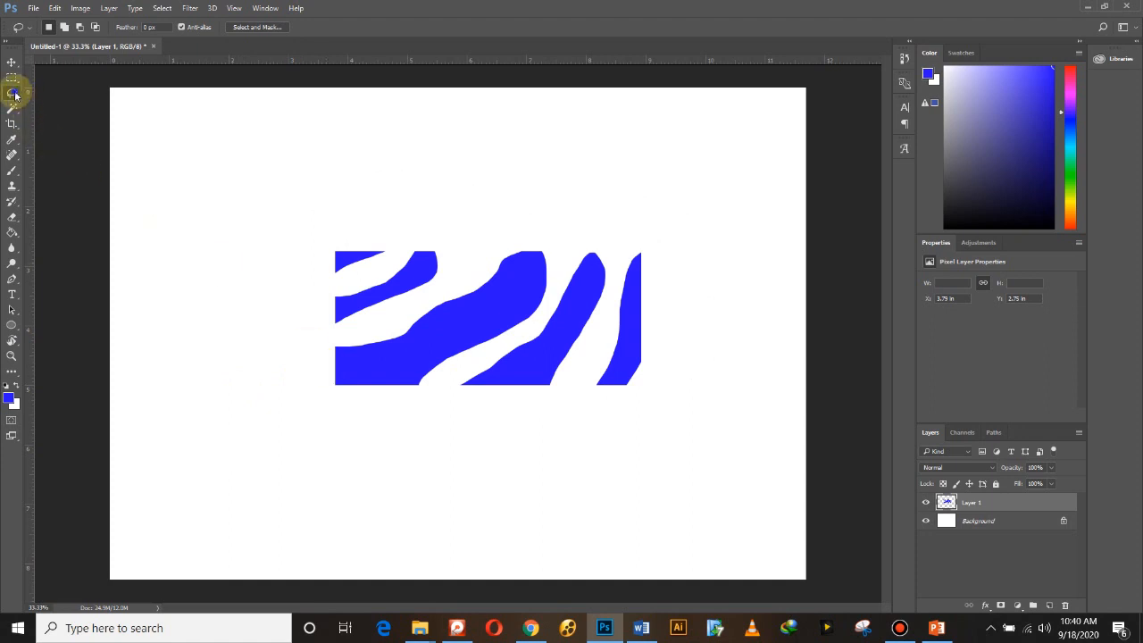
pyautogui.moveTo(349, 333)
pyautogui.mouseDown()
pyautogui.moveTo(374, 418)
pyautogui.moveTo(399, 333)
pyautogui.moveTo(432, 355)
pyautogui.moveTo(457, 341)
pyautogui.moveTo(480, 281)
pyautogui.moveTo(511, 317)
pyautogui.moveTo(530, 291)
pyautogui.moveTo(504, 251)
pyautogui.moveTo(548, 236)
pyautogui.moveTo(568, 266)
pyautogui.moveTo(542, 273)
pyautogui.moveTo(544, 300)
pyautogui.moveTo(521, 331)
pyautogui.moveTo(469, 330)
pyautogui.moveTo(453, 371)
pyautogui.moveTo(418, 365)
pyautogui.moveTo(412, 416)
pyautogui.moveTo(337, 422)
pyautogui.moveTo(309, 377)
pyautogui.moveTo(355, 333)
pyautogui.mouseUp()
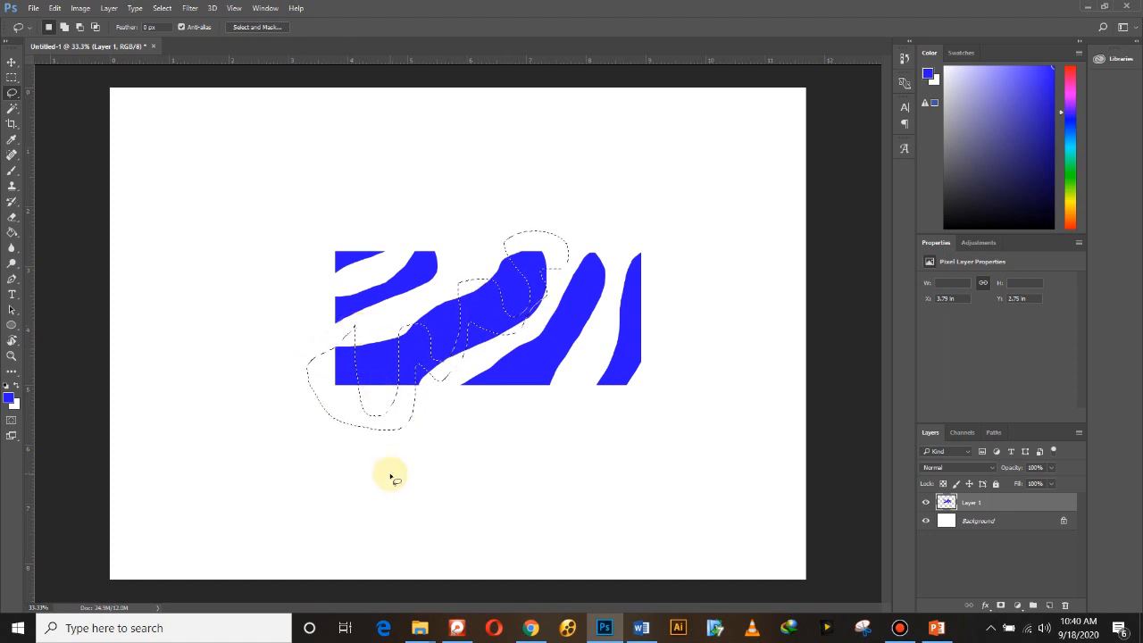
pyautogui.hotkey('ctrl', 'x')
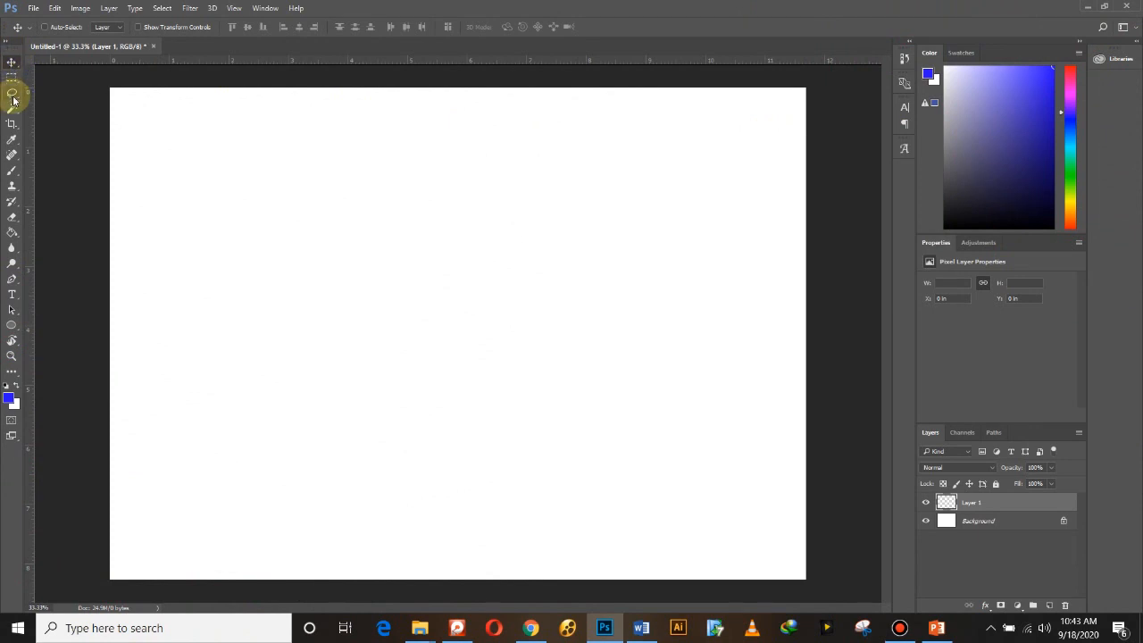
# Change the active lasso variant to the Polygonal Lasso tool, and return to the Move tool.
pyautogui.click(13, 96)
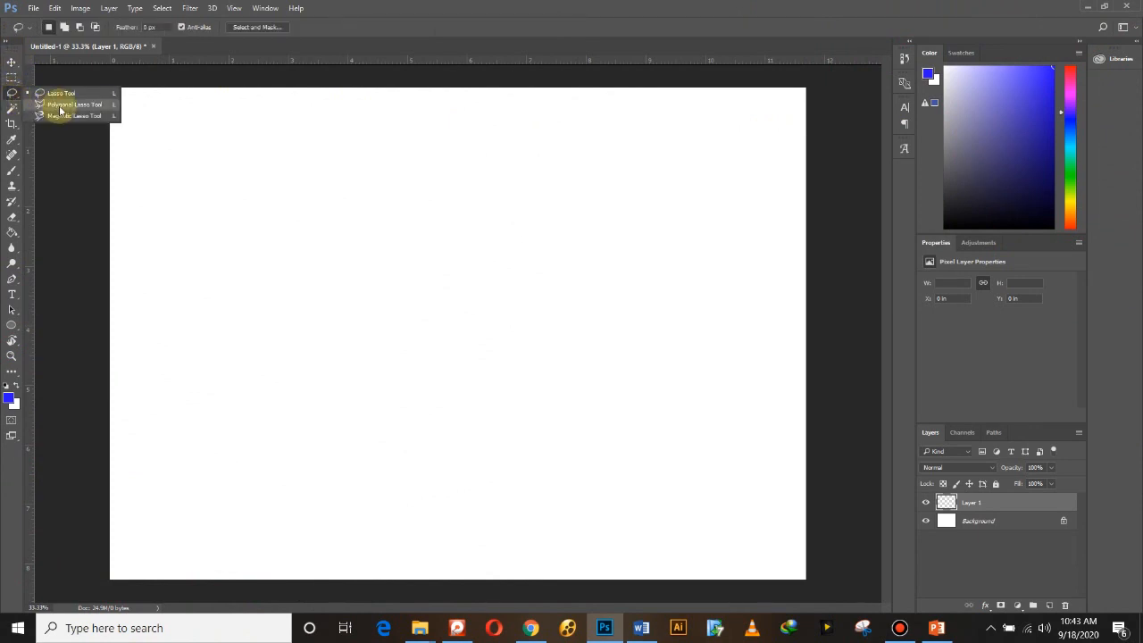
pyautogui.click(55, 104)
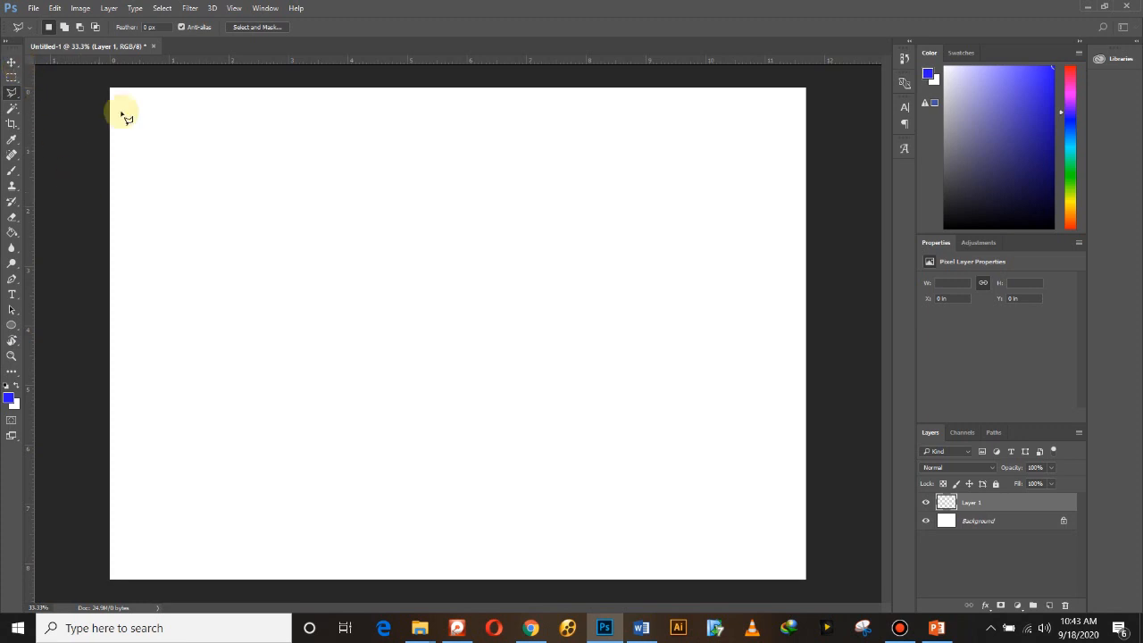
pyautogui.click(11, 62)
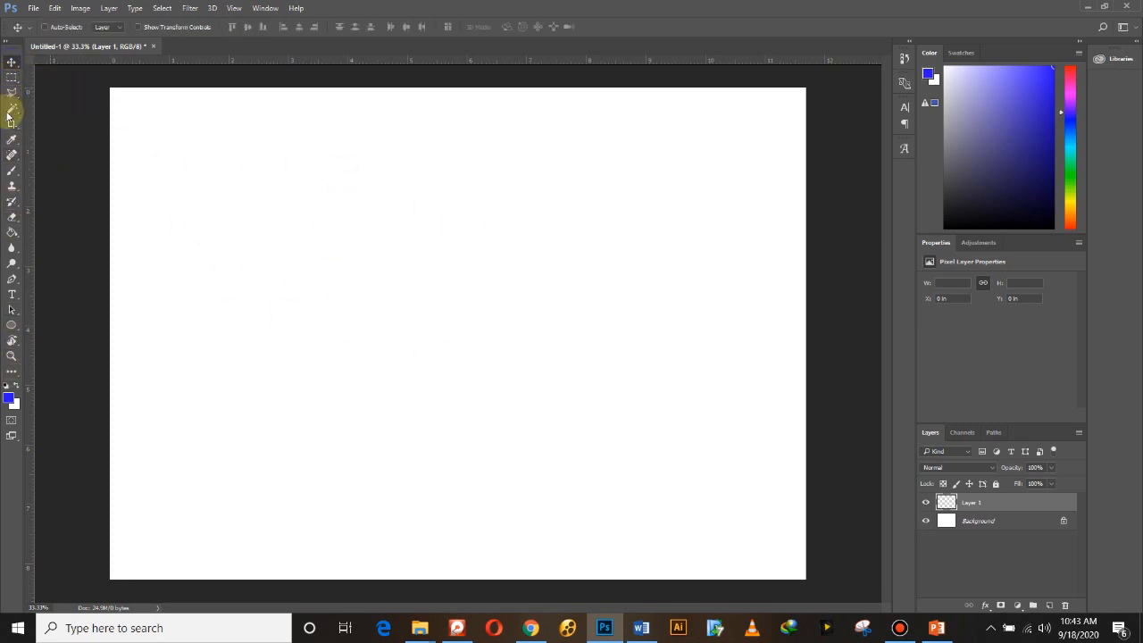
# Make a circular selection at about X 3.77 in, Y 2.4 in, fill it with the blue foreground color, and deselect.
pyautogui.moveTo(11, 78); pyautogui.dragTo(62, 89)
pyautogui.moveTo(331, 230); pyautogui.dragTo(579, 435)
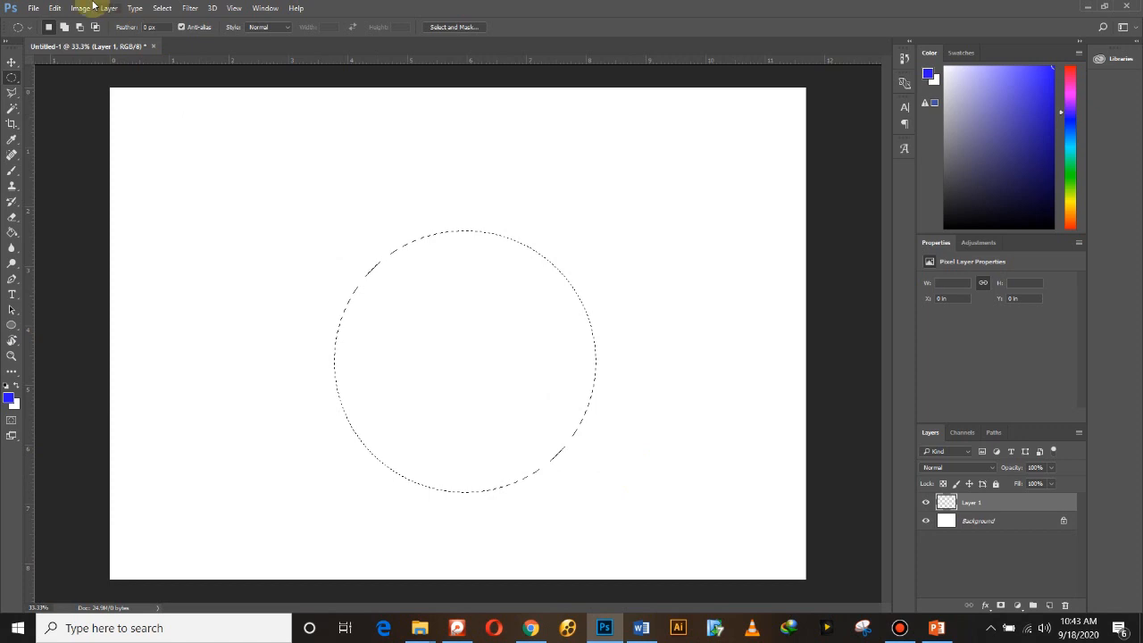
pyautogui.click(55, 8)
pyautogui.click(94, 238)
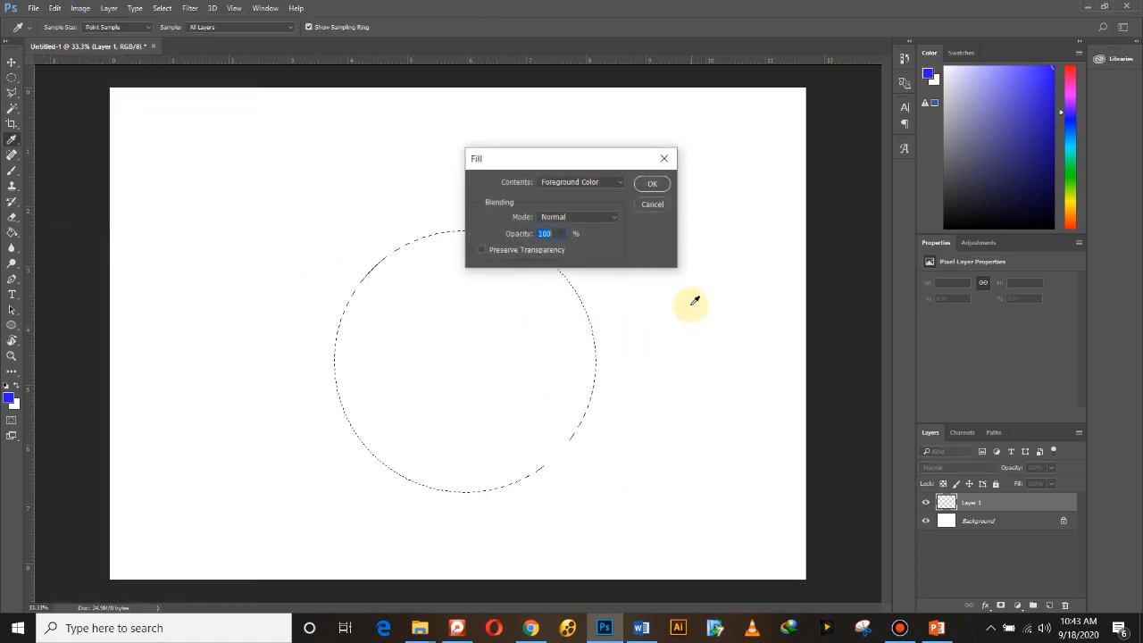
pyautogui.click(650, 185)
pyautogui.click(434, 295)
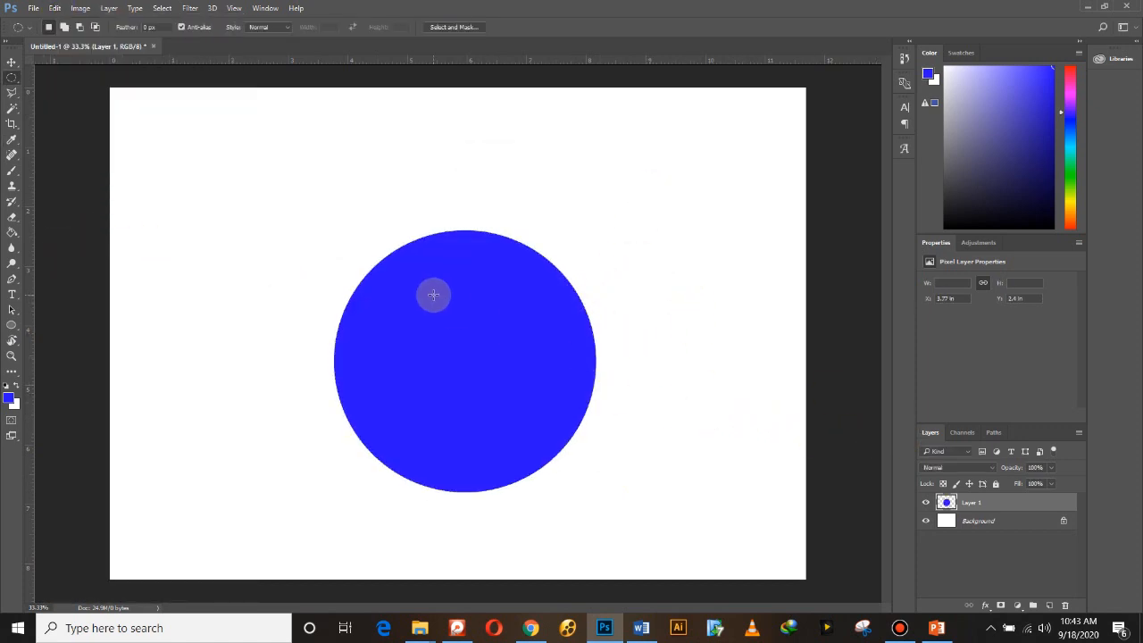
# Outline a jagged closed shape across the blue circle with the Polygonal Lasso, delete the enclosed areas, and clear the selection.
pyautogui.click(12, 92)
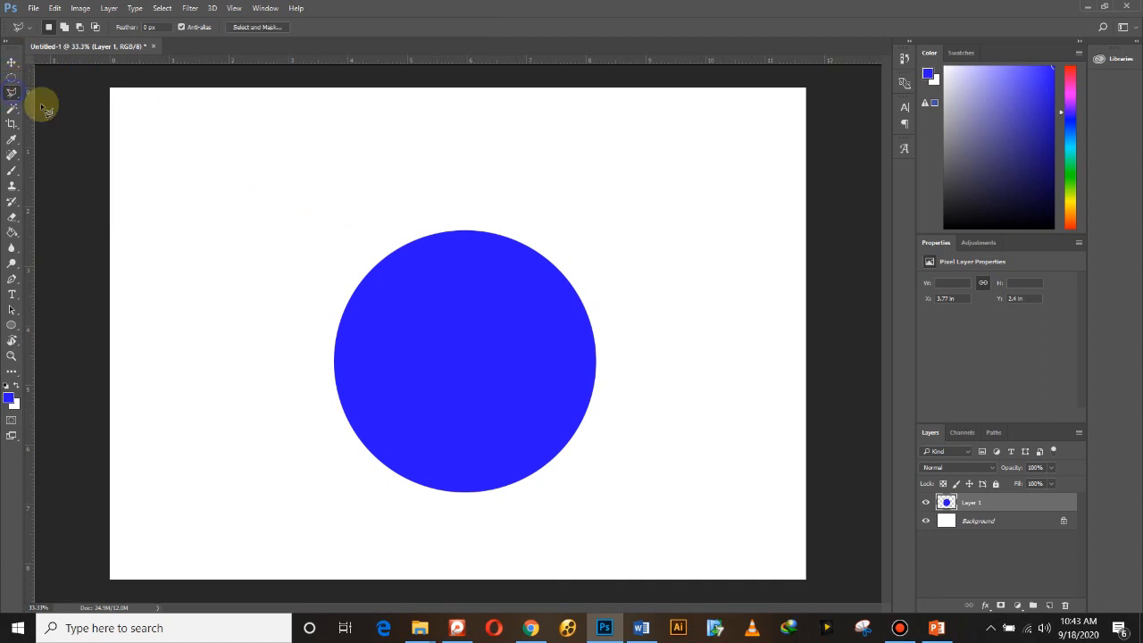
pyautogui.click(321, 187)
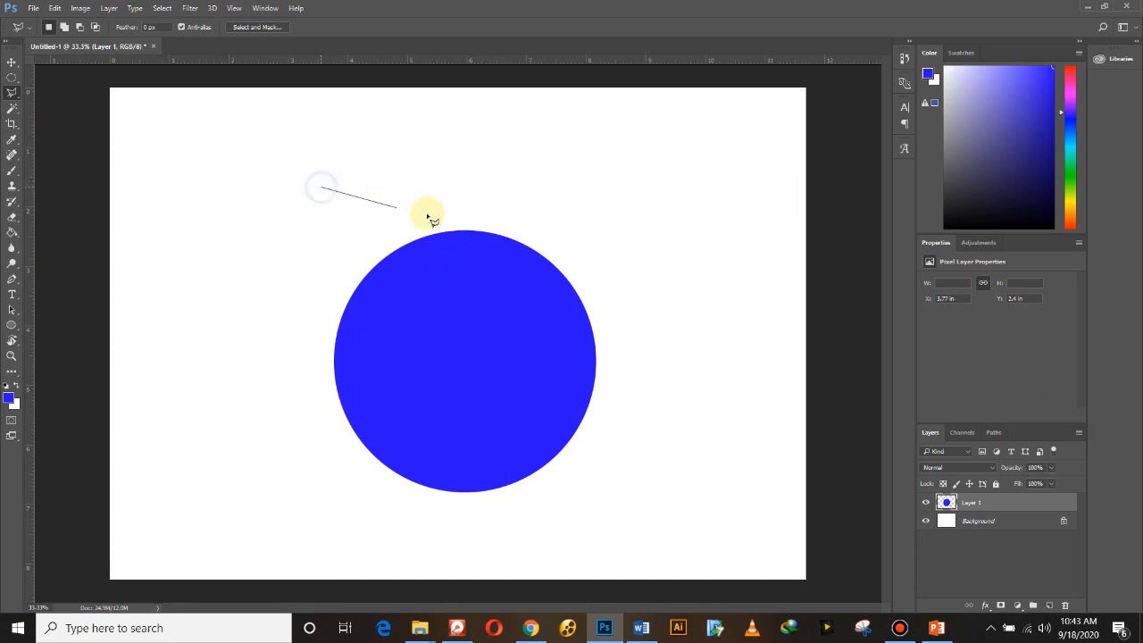
pyautogui.click(658, 266)
pyautogui.click(497, 298)
pyautogui.click(342, 231)
pyautogui.click(251, 427)
pyautogui.click(535, 362)
pyautogui.click(572, 503)
pyautogui.click(470, 438)
pyautogui.click(435, 514)
pyautogui.click(413, 435)
pyautogui.click(294, 515)
pyautogui.click(380, 436)
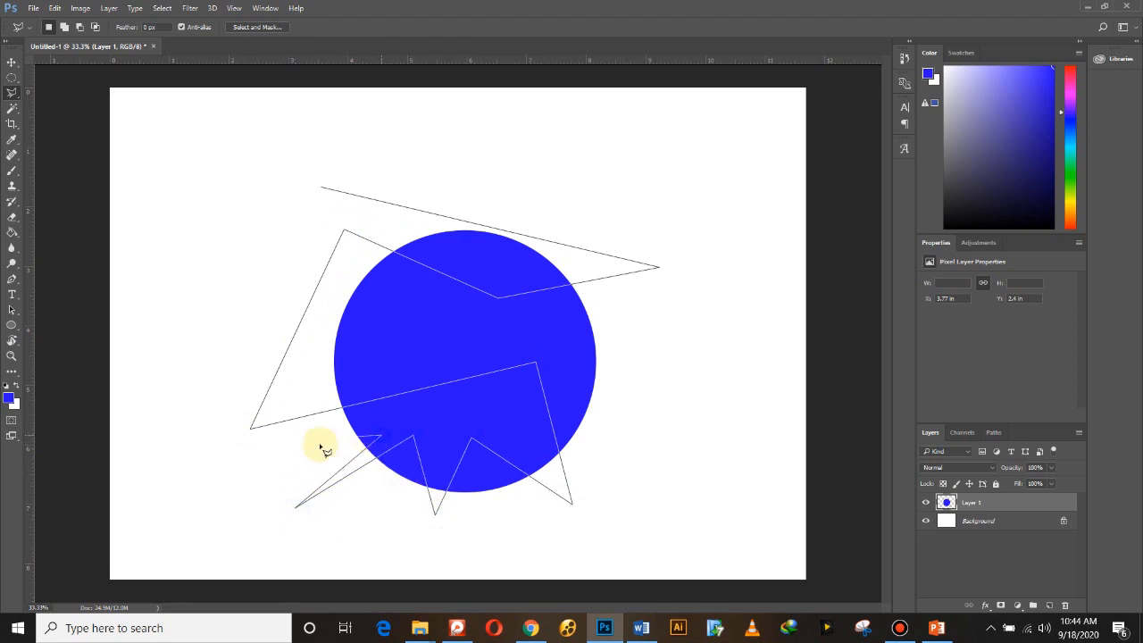
pyautogui.click(191, 477)
pyautogui.click(178, 428)
pyautogui.click(215, 310)
pyautogui.click(224, 179)
pyautogui.click(200, 134)
pyautogui.click(260, 219)
pyautogui.click(291, 140)
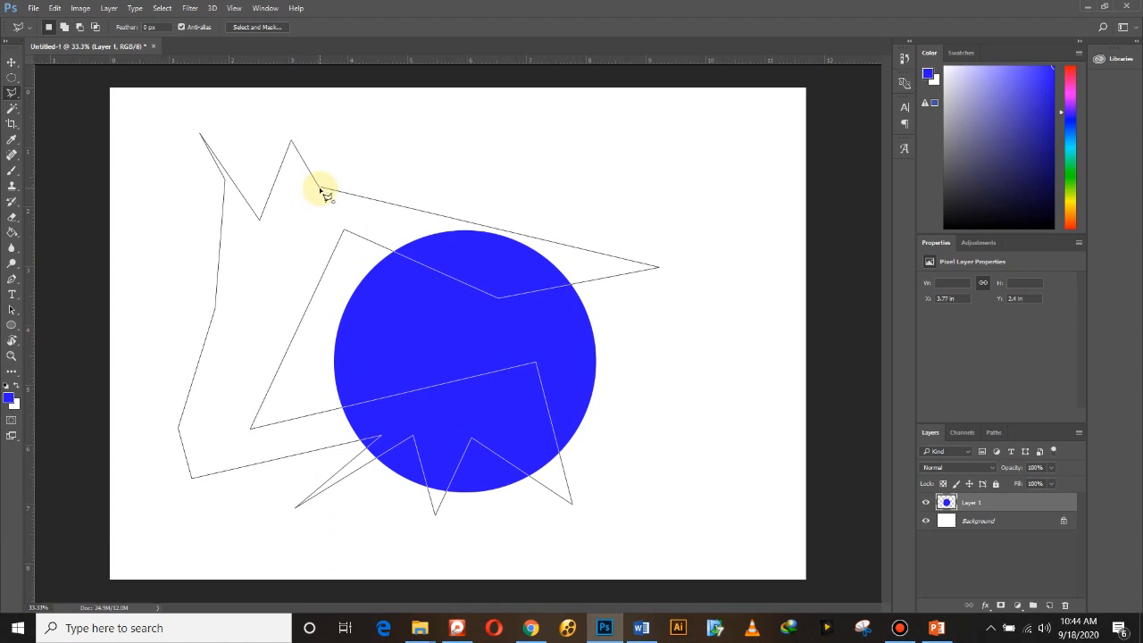
pyautogui.click(319, 189)
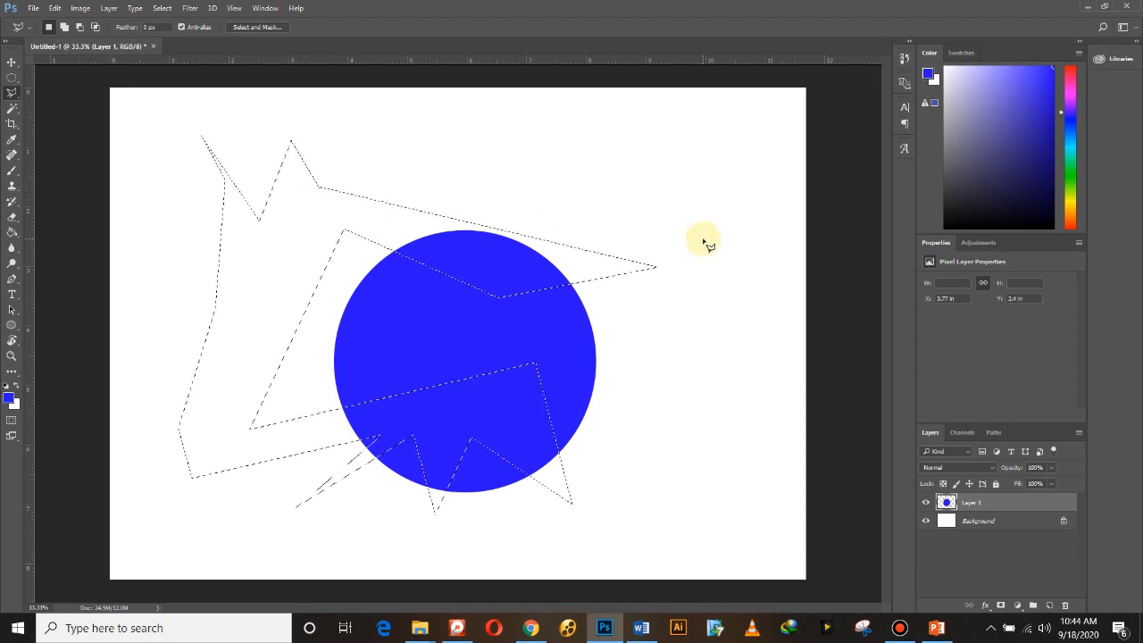
pyautogui.press('Delete')
pyautogui.hotkey('ctrl', 'd')
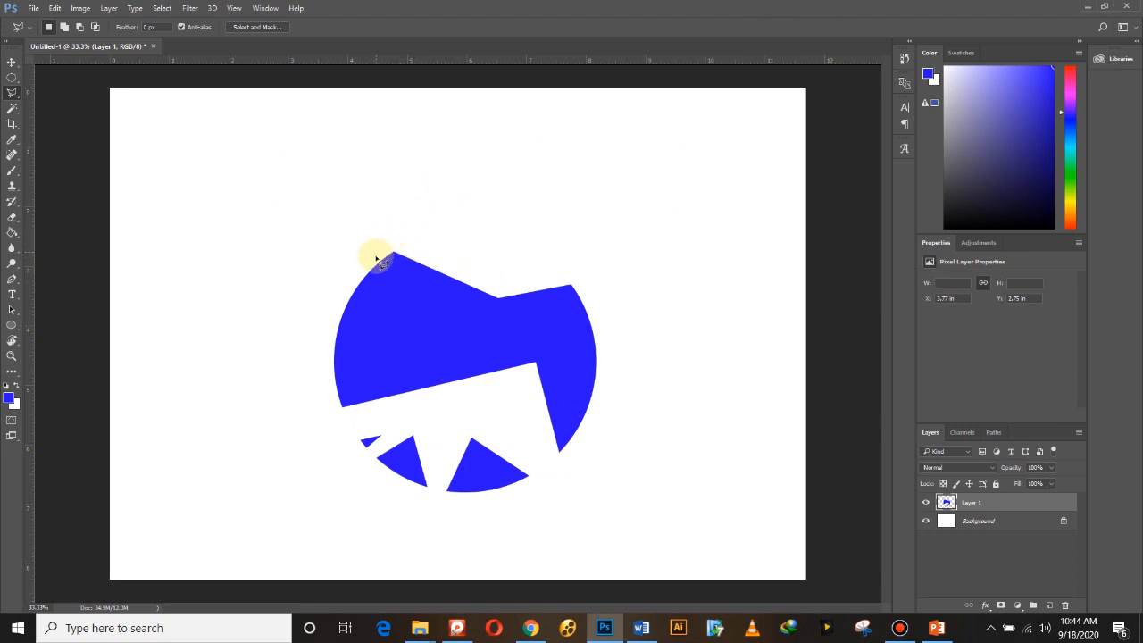
# Trim the upper-left edge of the blue shape straight with a four-sided Polygonal Lasso selection, and clear the selection.
pyautogui.click(410, 246)
pyautogui.click(323, 311)
pyautogui.click(303, 244)
pyautogui.click(475, 178)
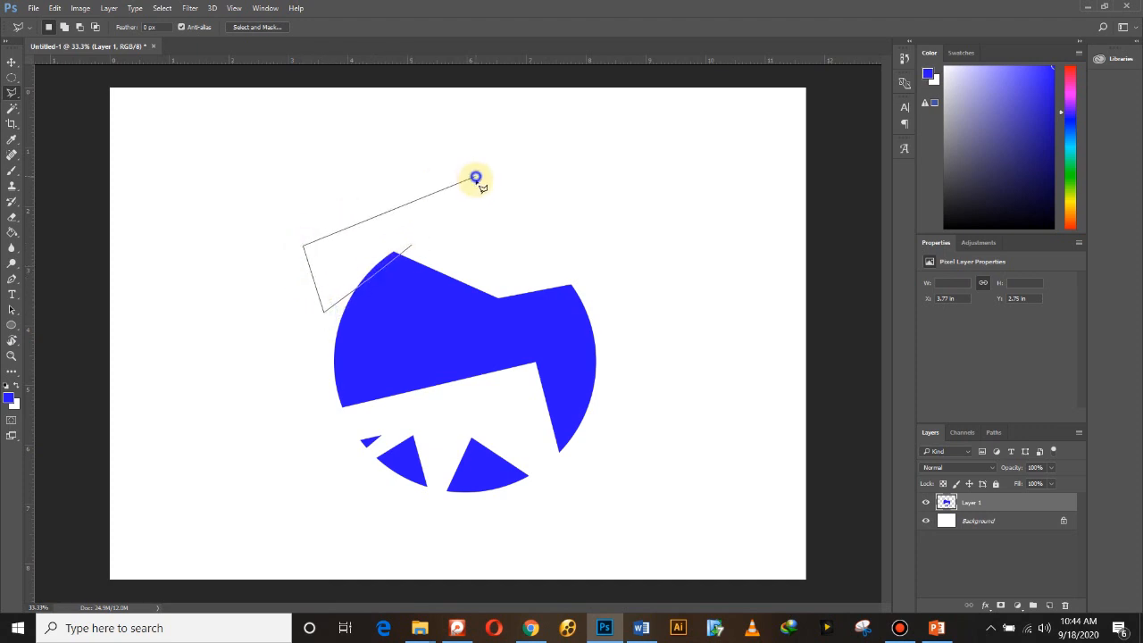
pyautogui.click(412, 245)
pyautogui.hotkey('ctrl', 'd')
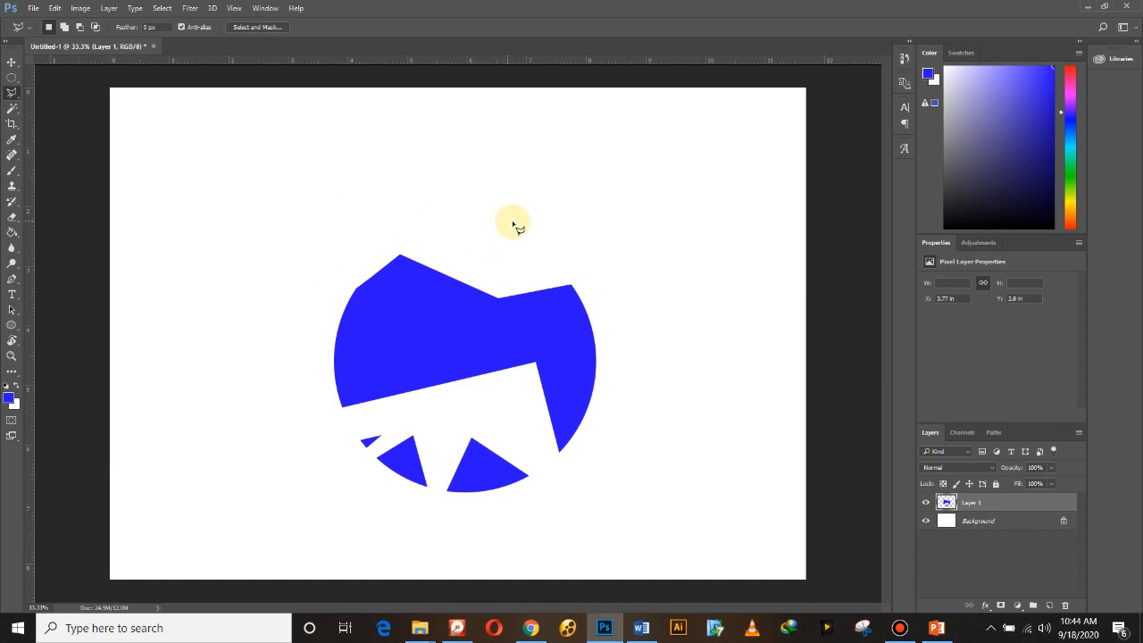
# Outline a closed five-sided Polygonal Lasso selection over the upper-right corner of the blue shape.
pyautogui.click(521, 257)
pyautogui.click(641, 369)
pyautogui.click(692, 273)
pyautogui.click(518, 207)
pyautogui.click(491, 247)
pyautogui.click(523, 257)
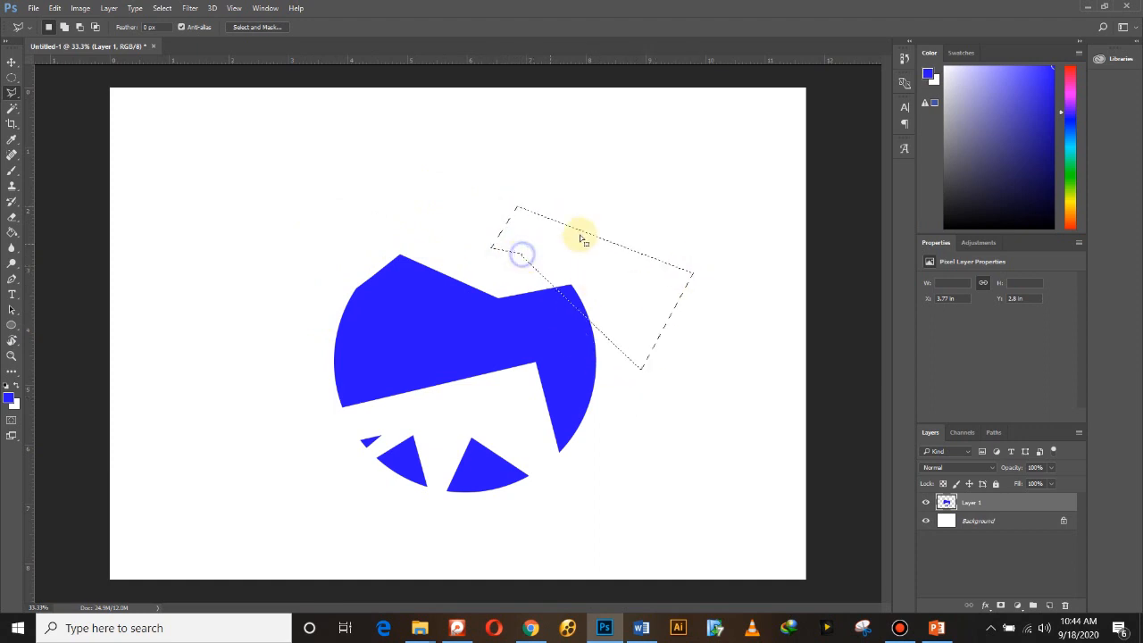